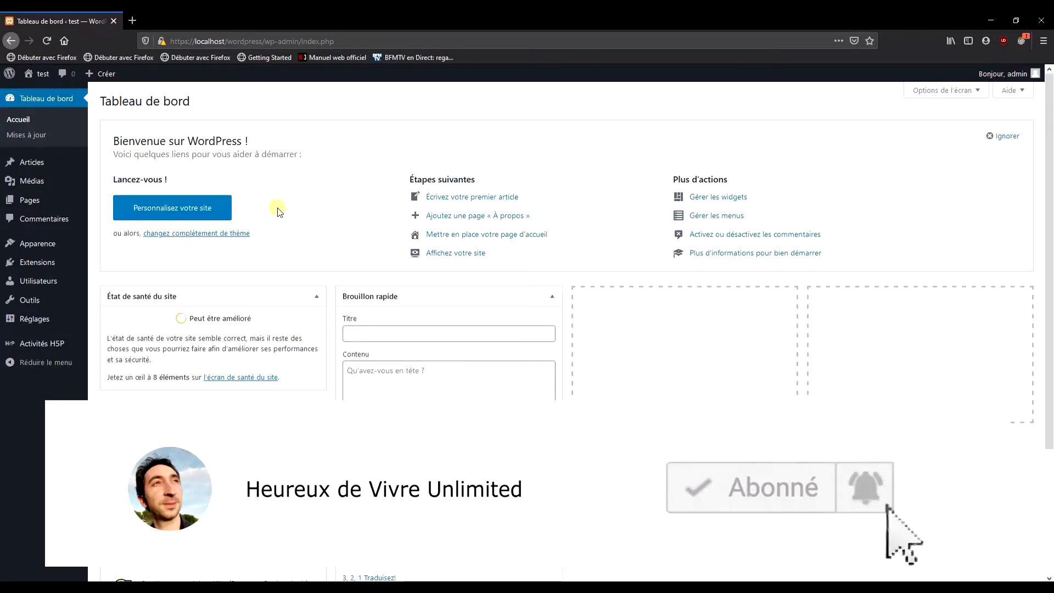
# Search the plugin directory for "updraft" to add a new extension
pyautogui.click(44, 259)
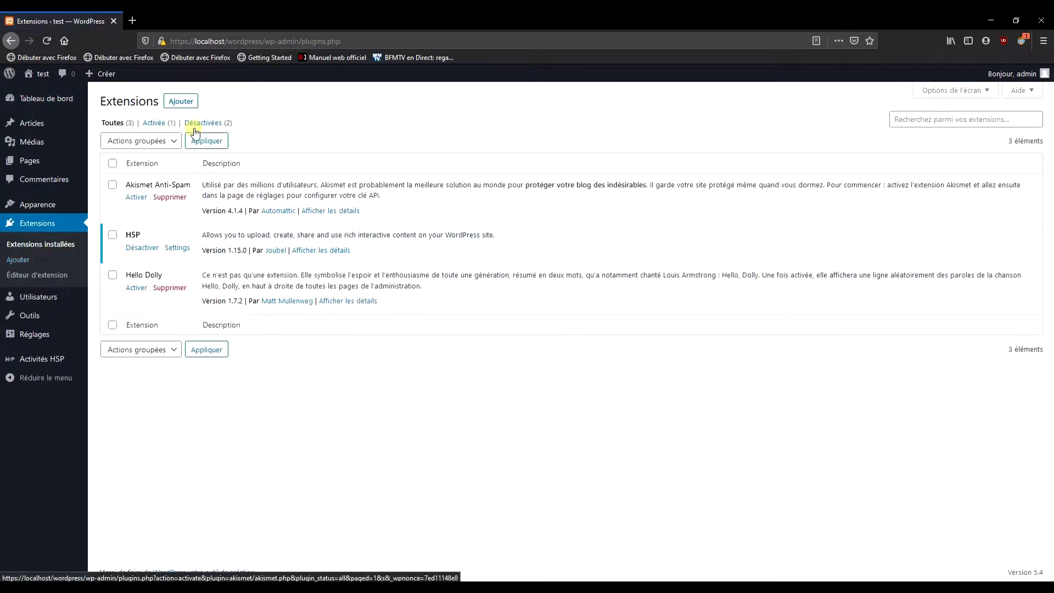
pyautogui.click(187, 101)
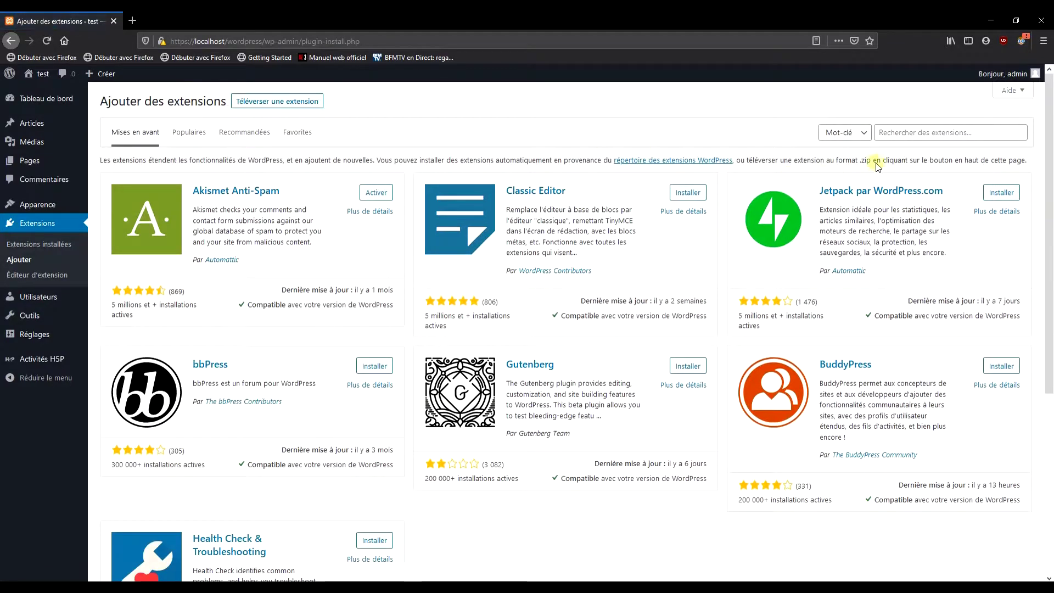
pyautogui.click(932, 138)
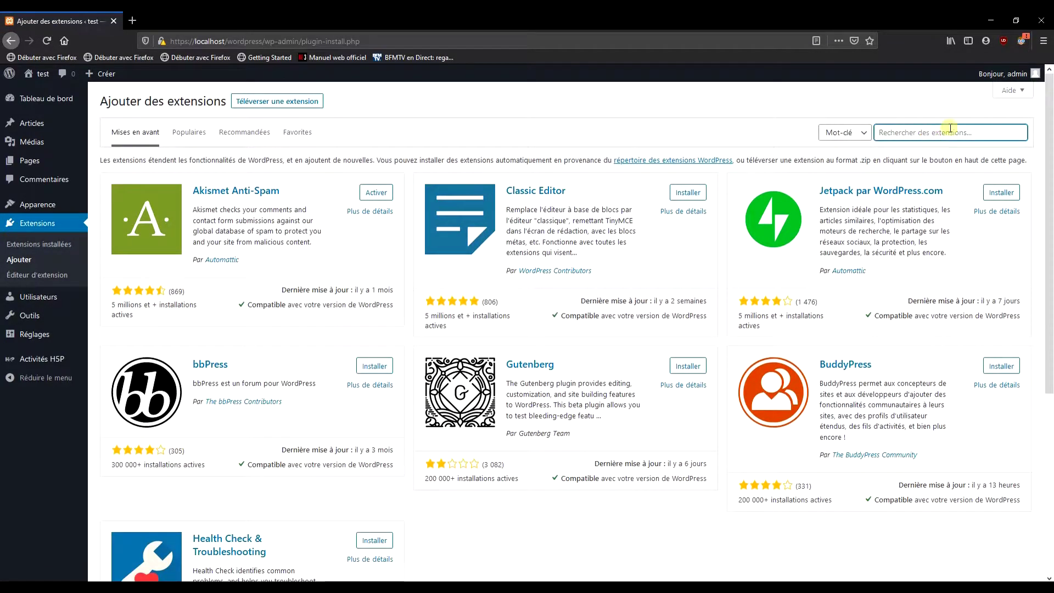
pyautogui.write('updraft')
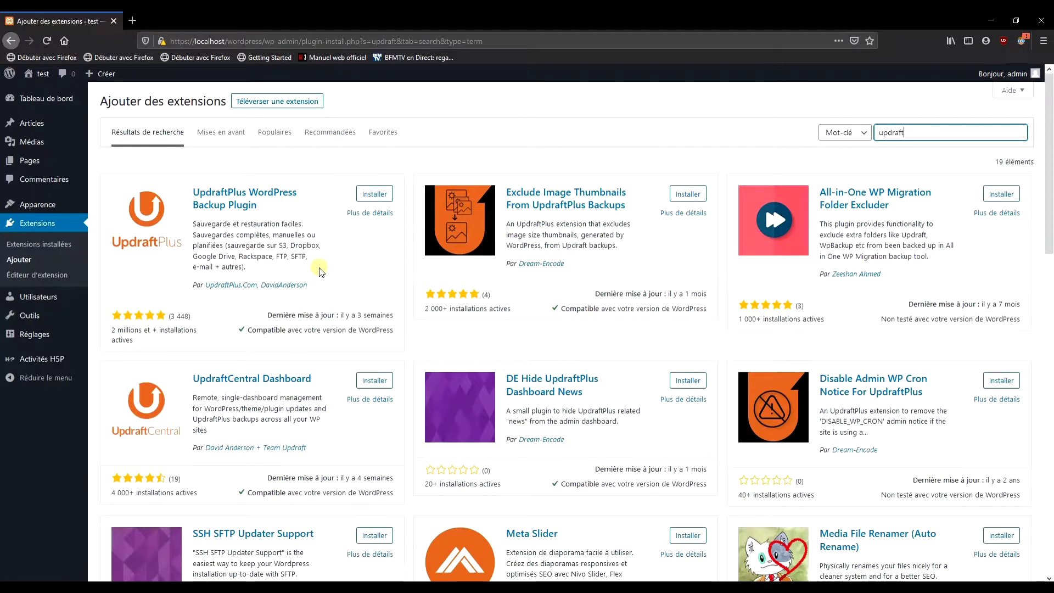
# Install and activate the UpdraftPlus WordPress Backup Plugin, and start its introduction on the backup settings page
pyautogui.click(389, 196)
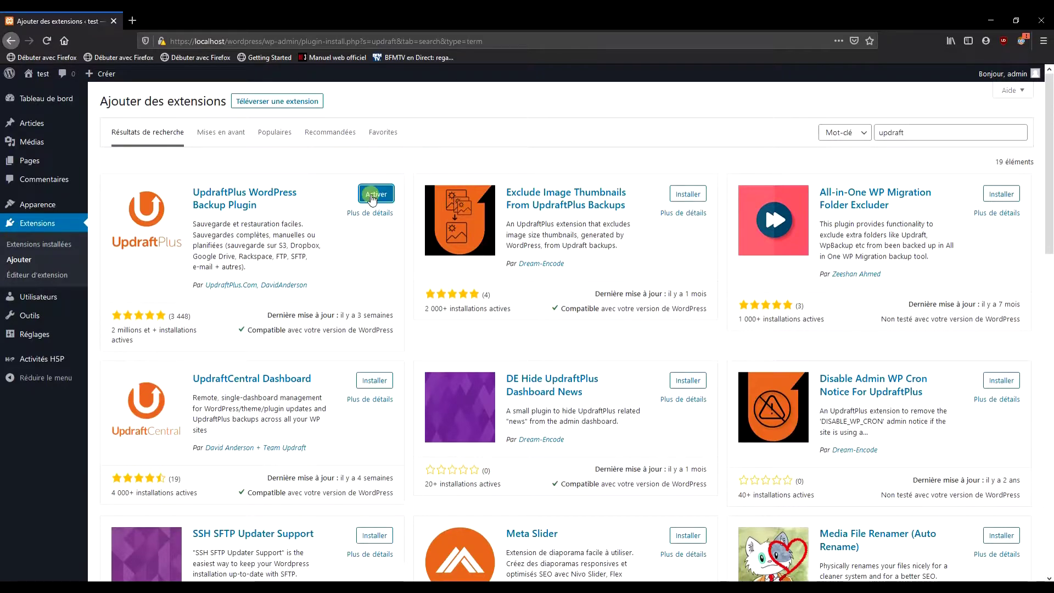
pyautogui.click(372, 198)
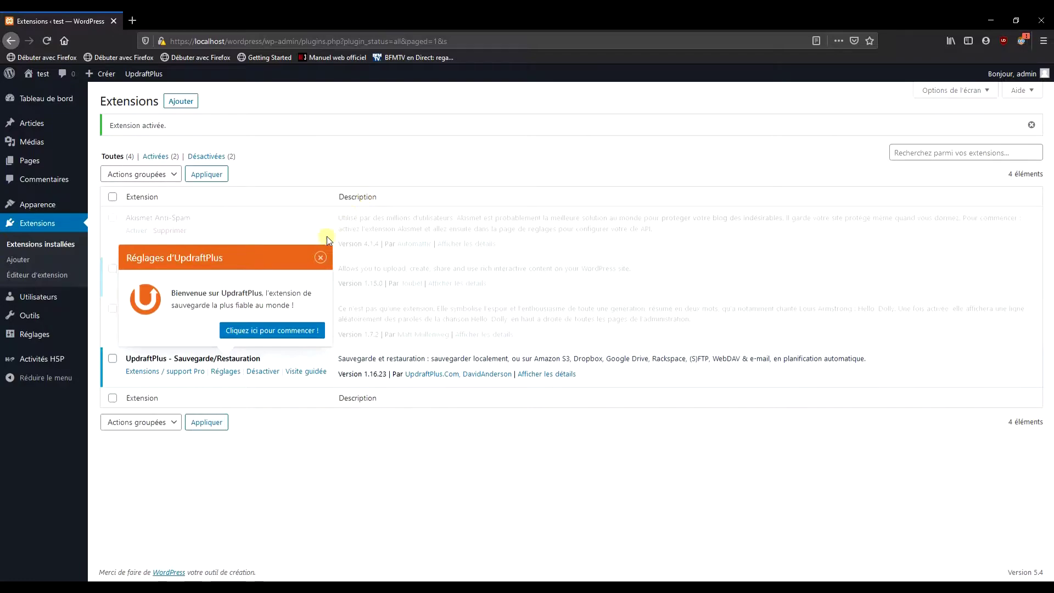
pyautogui.click(280, 331)
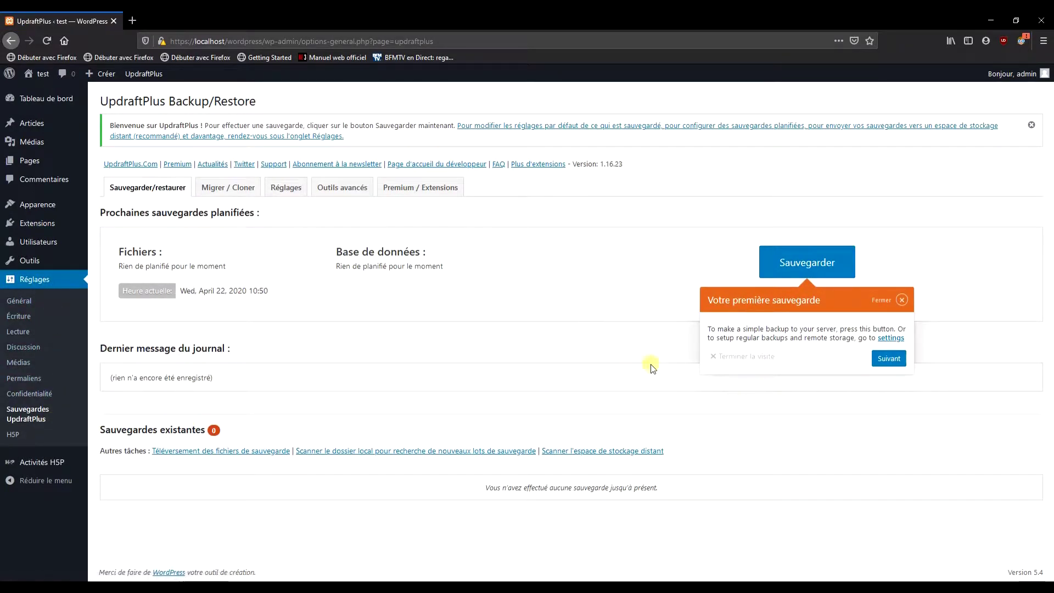
# Go through the UpdraftPlus guided tour of backup, scheduling, remote storage, saving and Premium options, and finish it
pyautogui.click(884, 365)
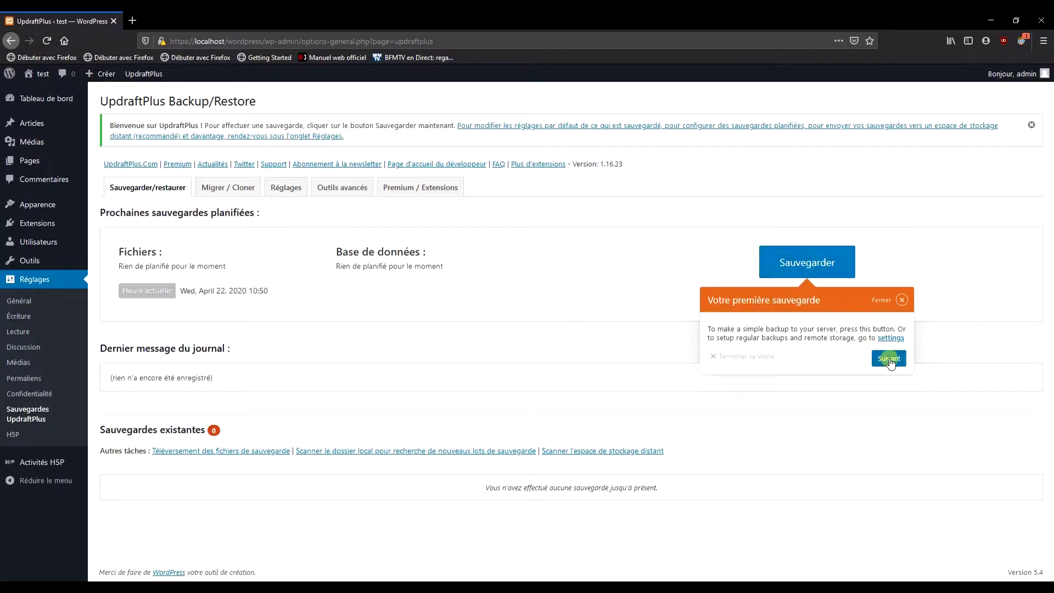
pyautogui.click(891, 358)
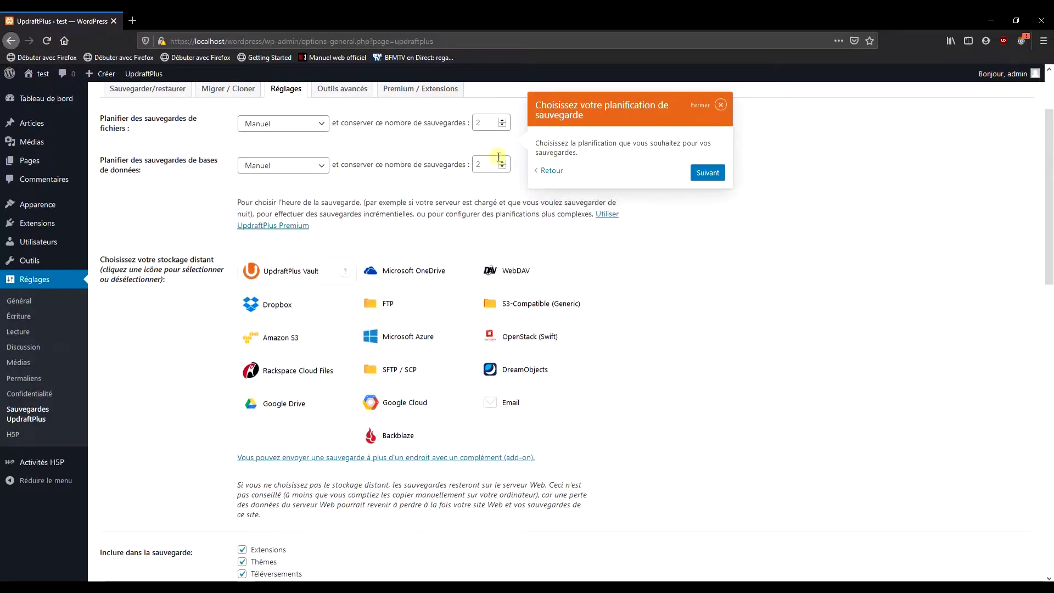
pyautogui.click(707, 173)
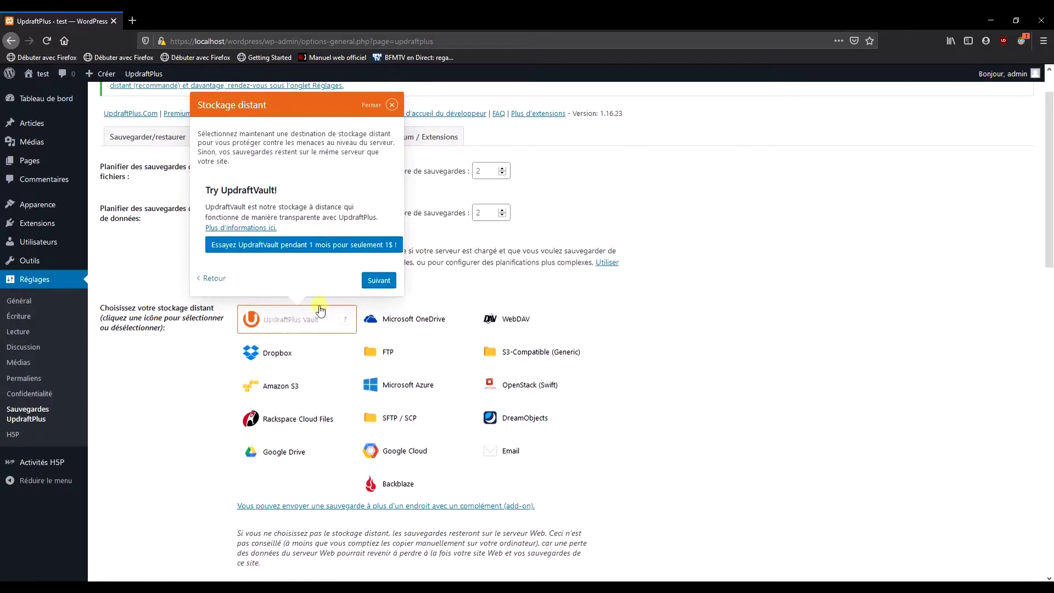
pyautogui.click(379, 281)
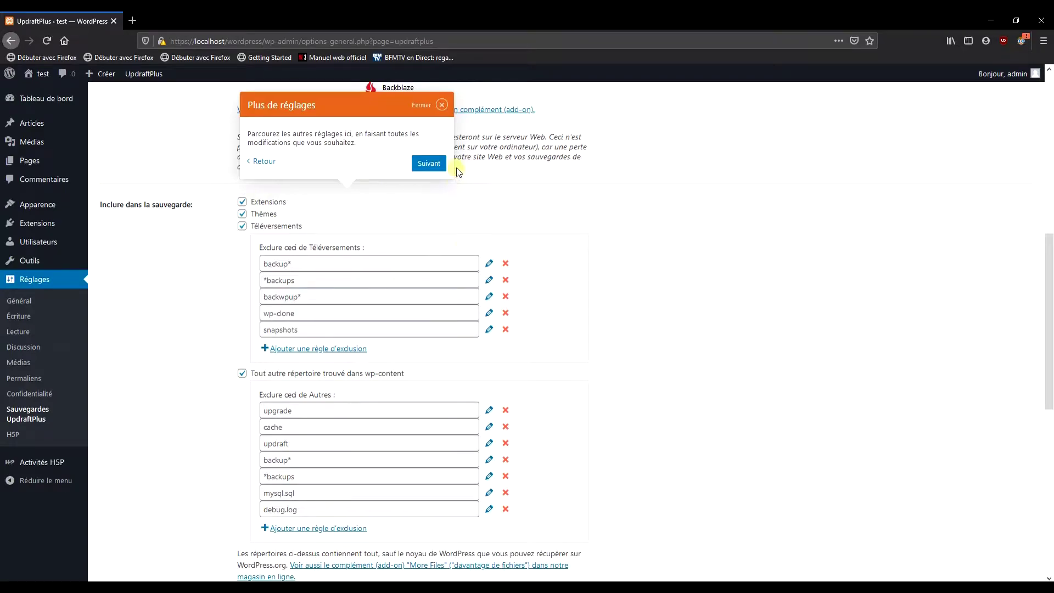
pyautogui.click(440, 165)
pyautogui.click(440, 166)
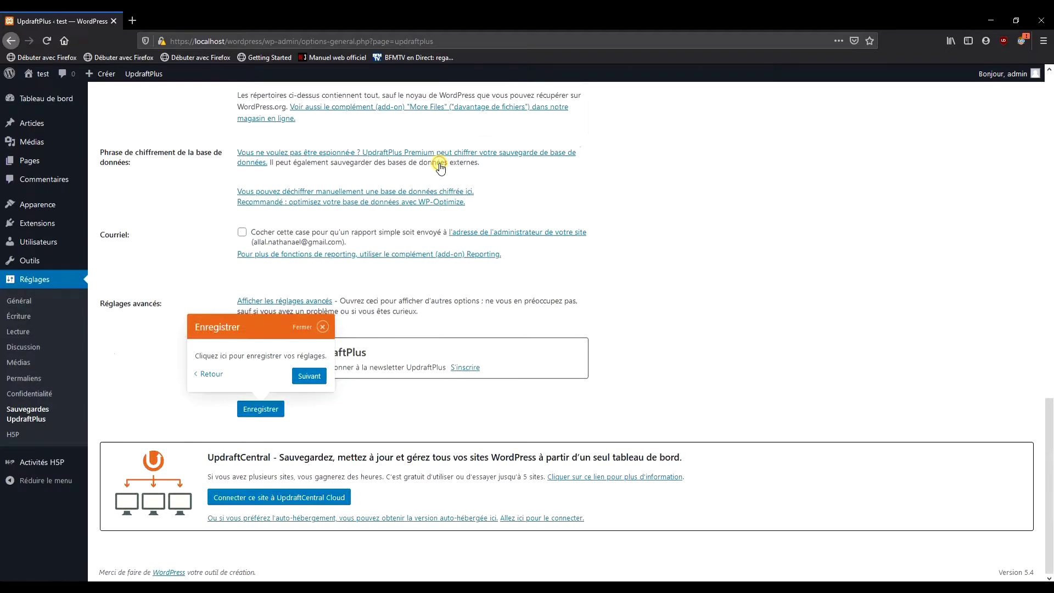
pyautogui.click(311, 377)
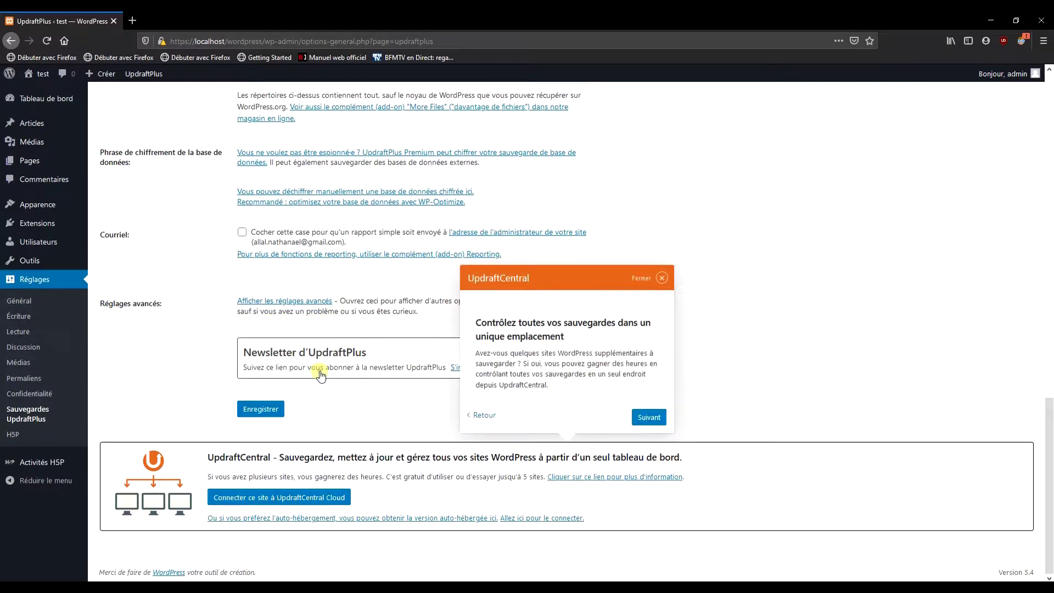
pyautogui.click(658, 418)
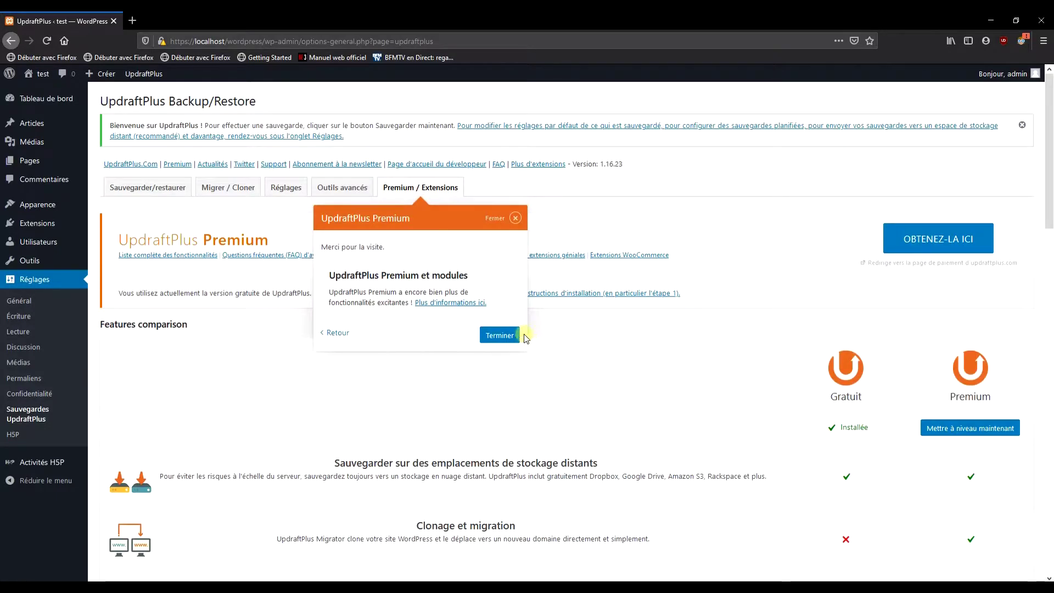
pyautogui.click(501, 335)
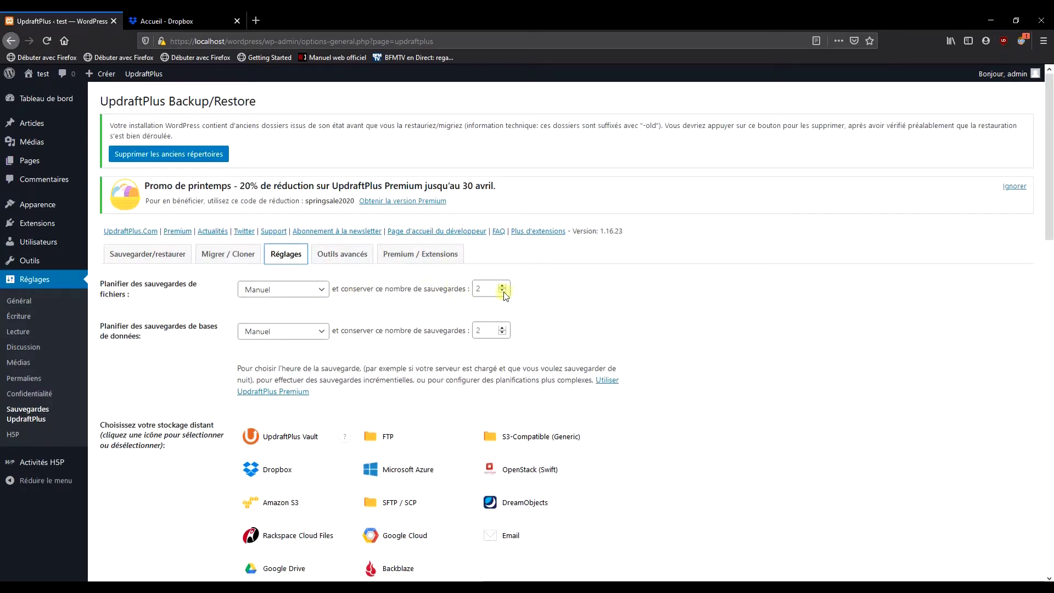
# Schedule the file backups as Hebdomadairement and keep 10 backups
pyautogui.click(316, 289)
pyautogui.press('Escape')
pyautogui.press('h')
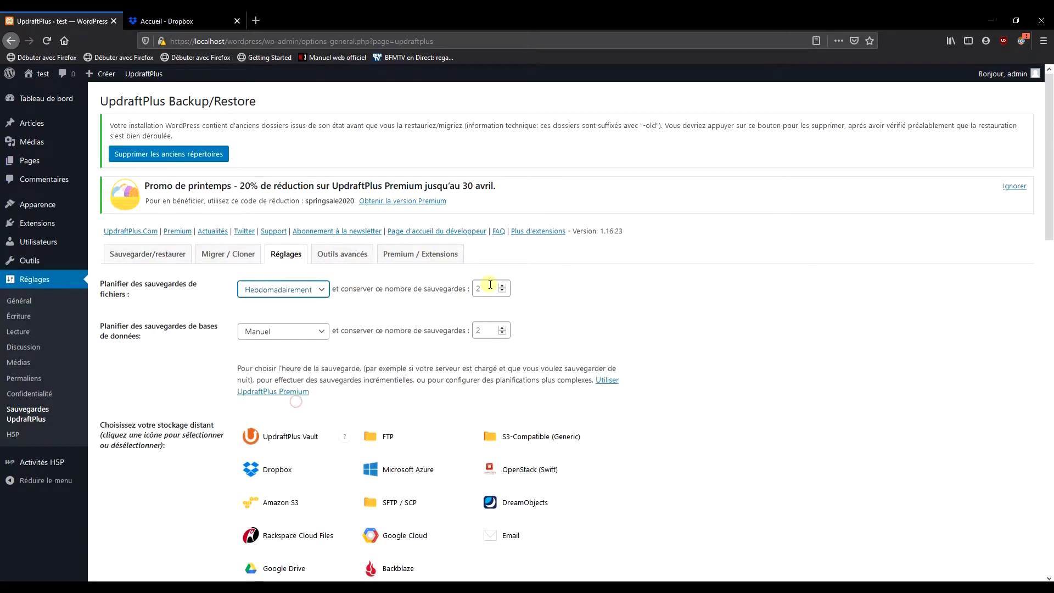
pyautogui.press('Tab')
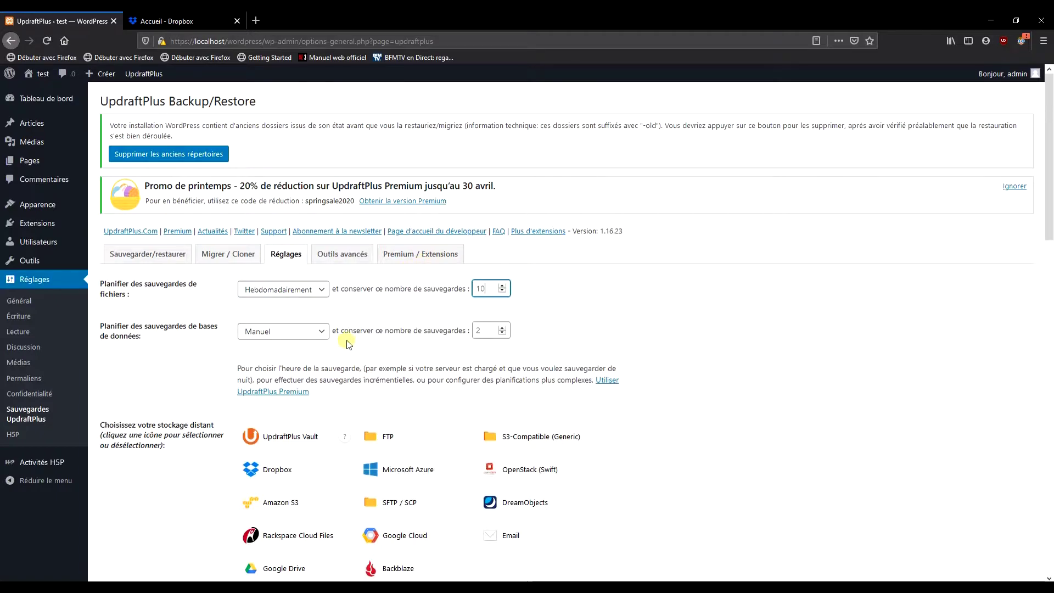
# Schedule the database backups as Hebdomadairement and keep 10 backups
pyautogui.click(314, 345)
pyautogui.click(280, 456)
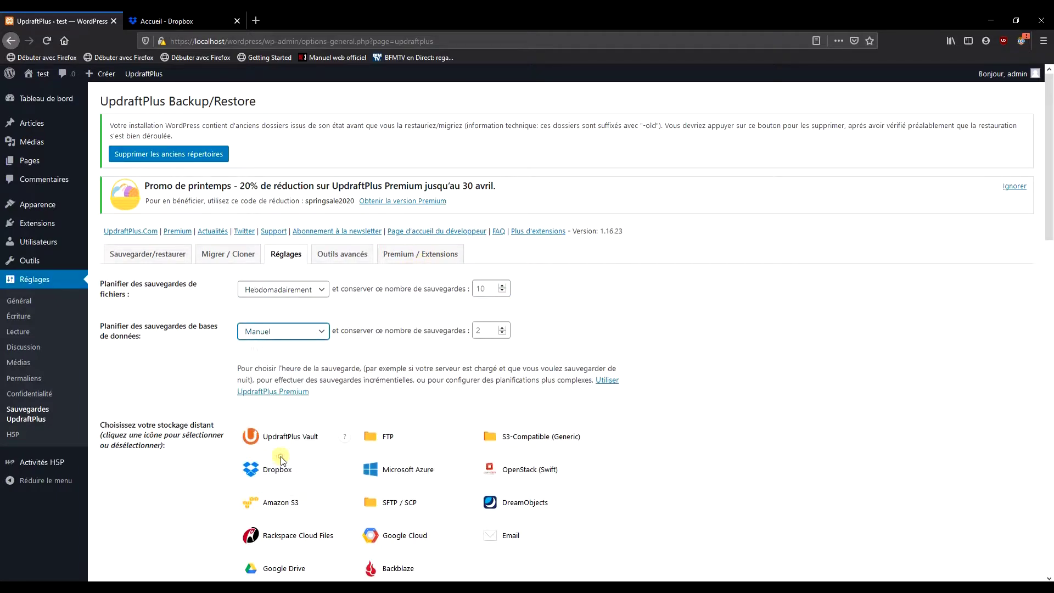
pyautogui.doubleClick(481, 331)
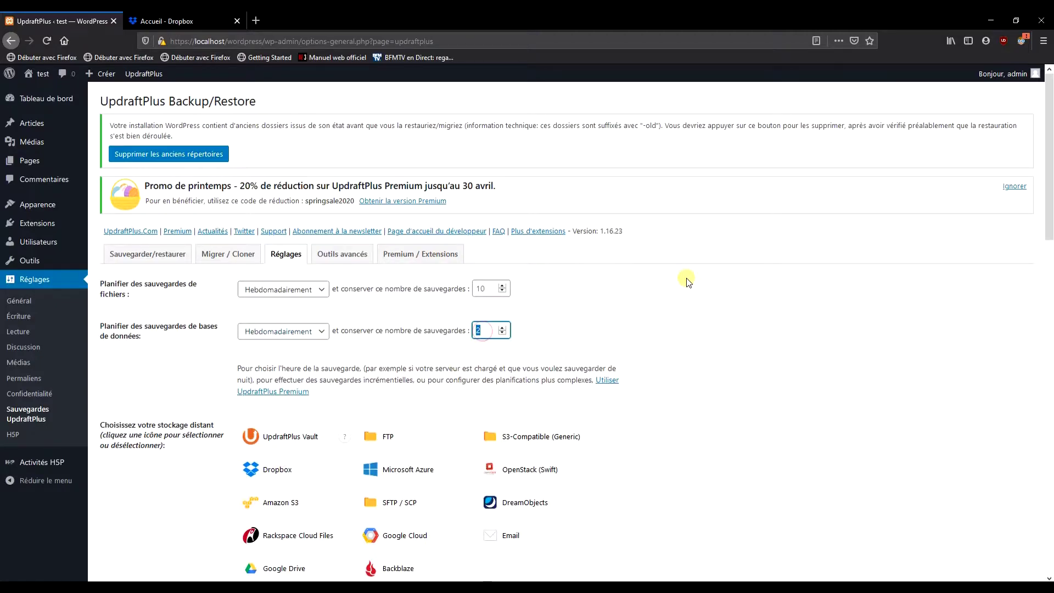
pyautogui.click(741, 345)
# Enable the basic e-mail report to the site administrator and save the UpdraftPlus settings
pyautogui.scroll(-1, 659, 412)
pyautogui.scroll(-3, 329, 418)
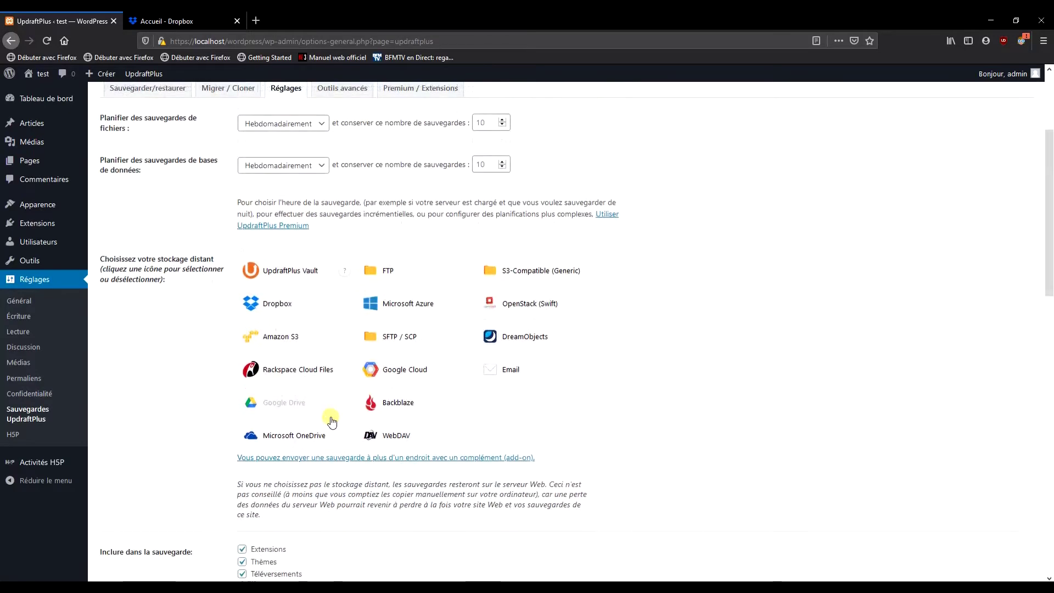
pyautogui.scroll(-7, 335, 419)
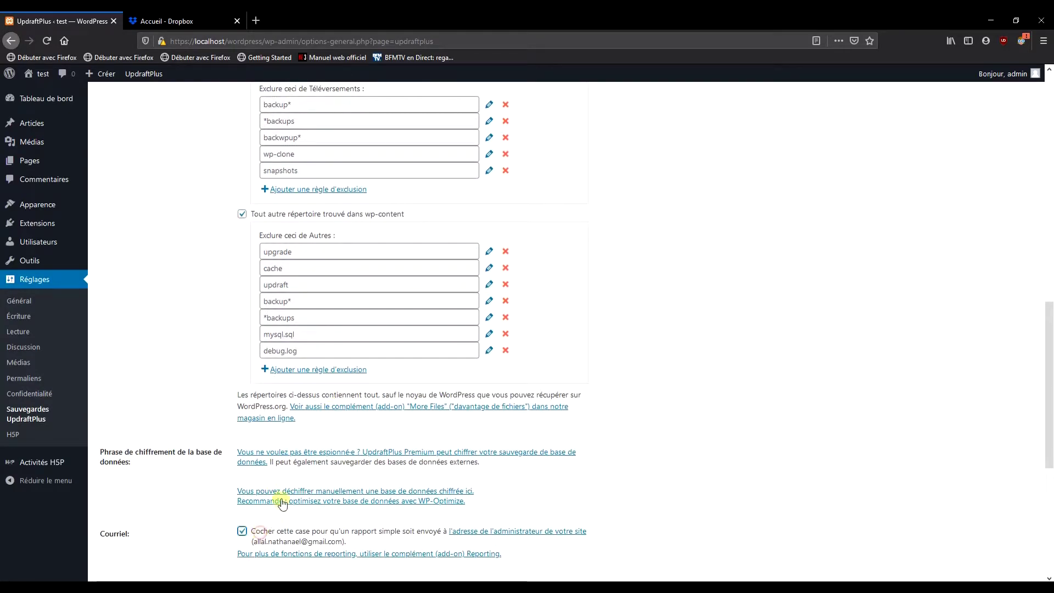
pyautogui.scroll(-4, 282, 504)
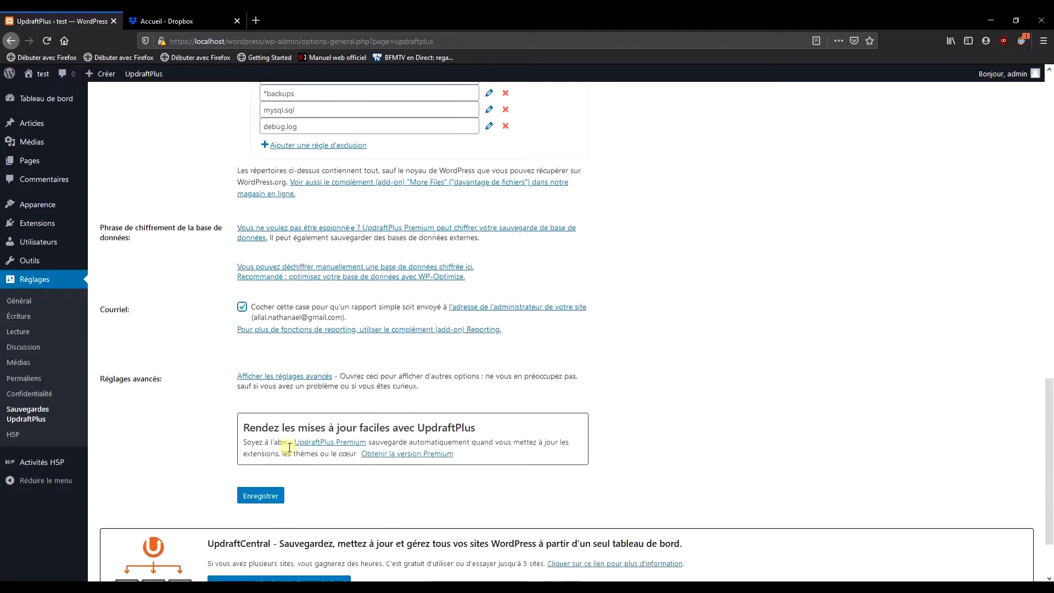
pyautogui.click(276, 493)
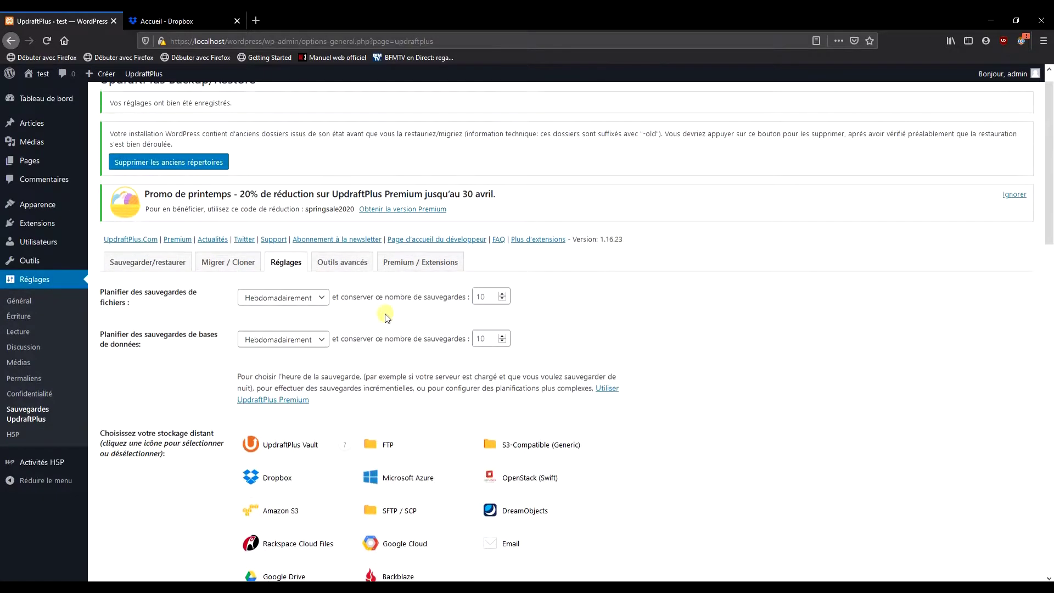
# Choose Dropbox as the remote storage for the backups
pyautogui.scroll(-2, 258, 406)
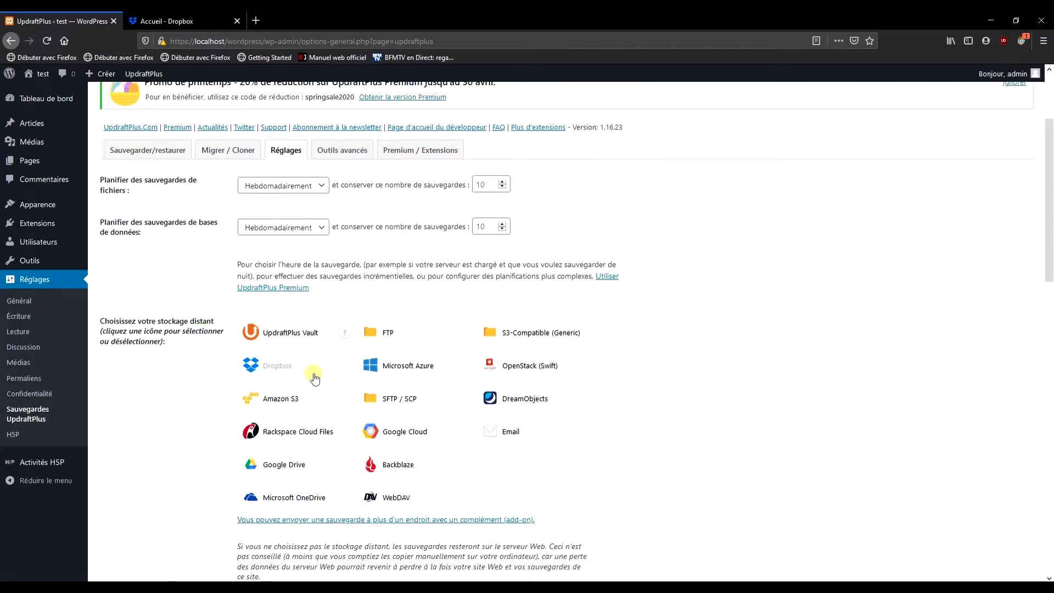
pyautogui.click(284, 365)
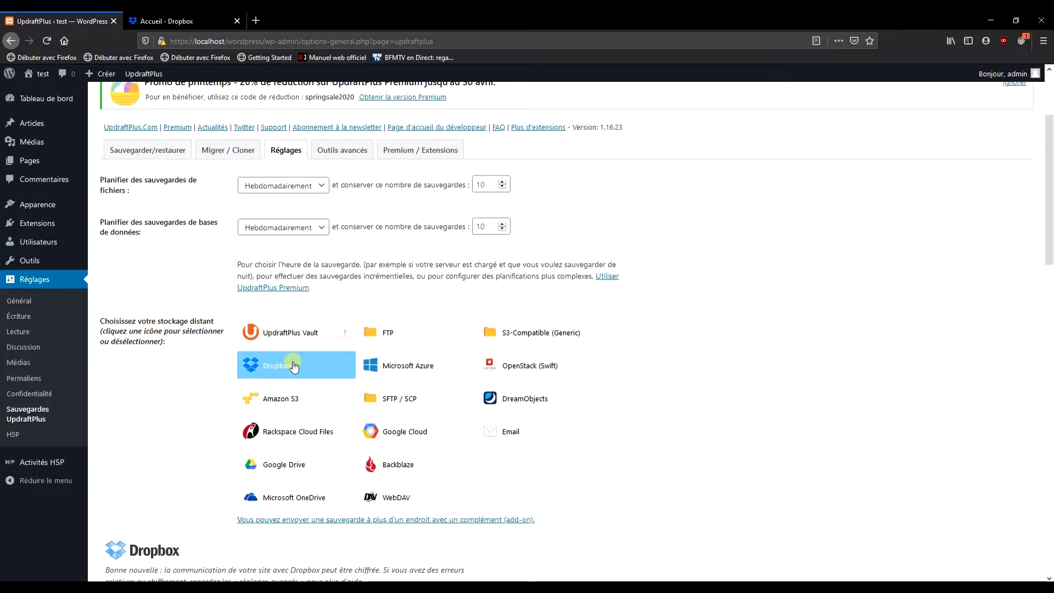
pyautogui.scroll(-3, 351, 390)
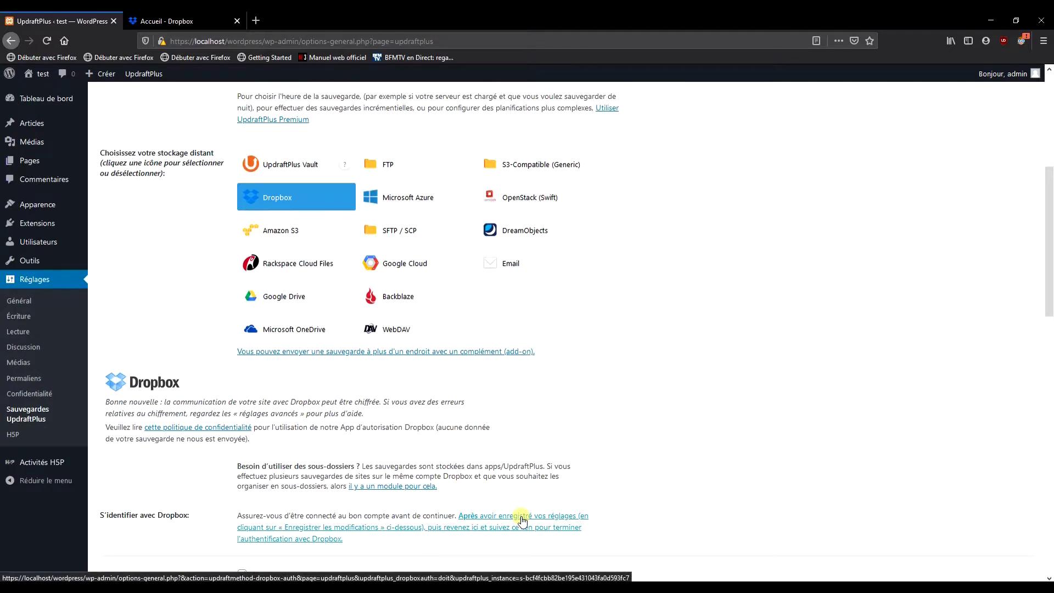
# Authenticate with Dropbox, leaving the settings page, authorising UpdraftPlus.Com to access its own folder, and completing the setup
pyautogui.click(522, 521)
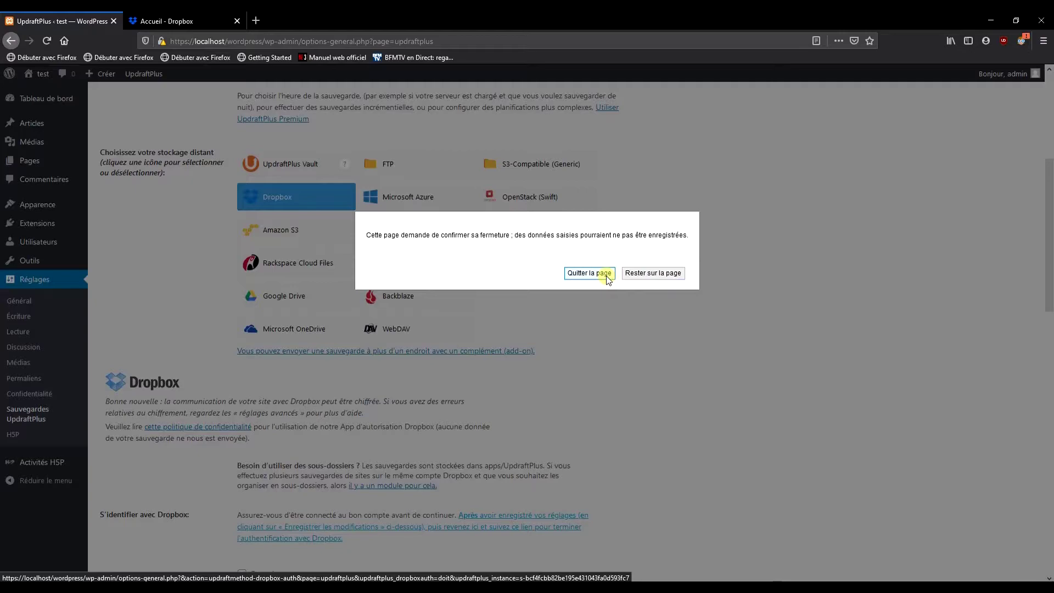
pyautogui.click(589, 273)
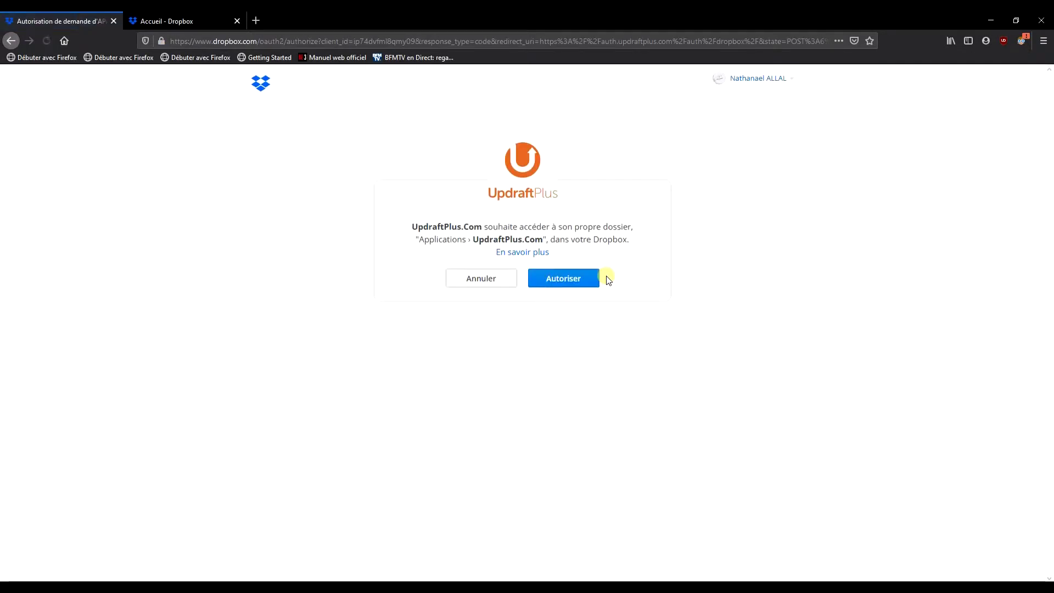
pyautogui.click(594, 281)
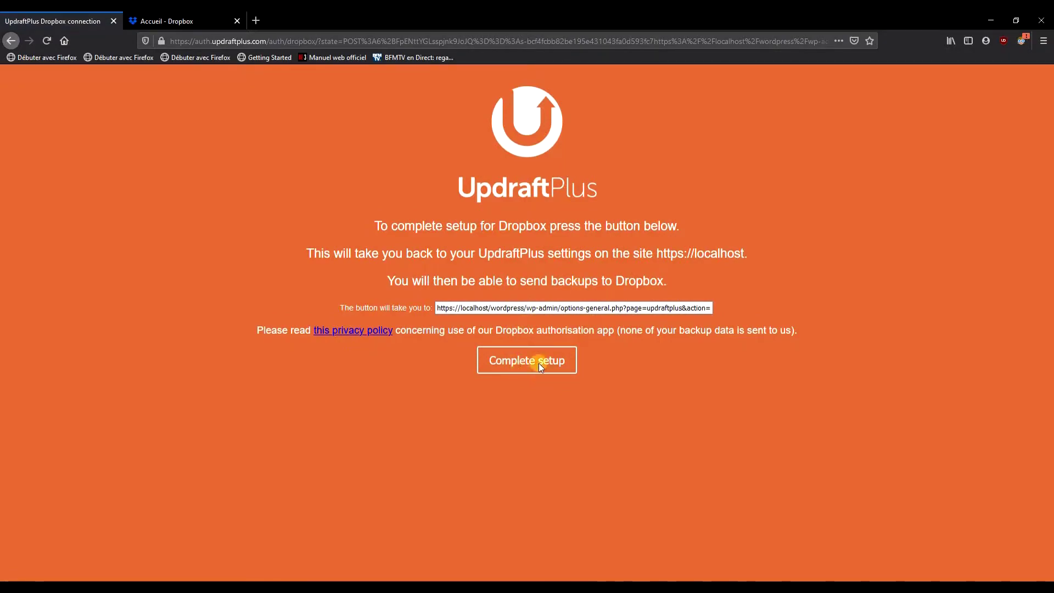
pyautogui.click(539, 365)
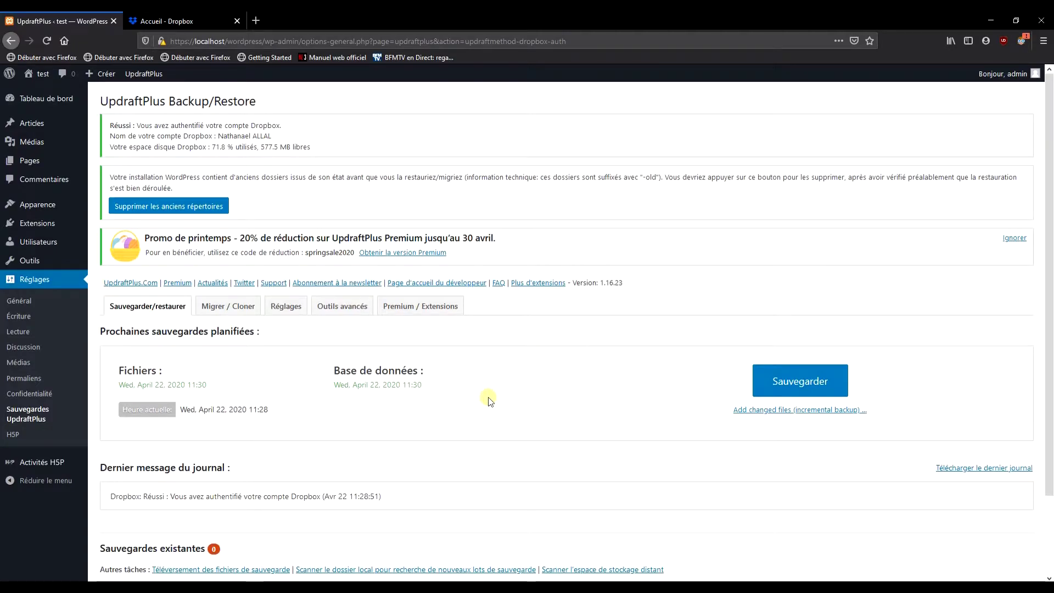
# Run a new manual backup that includes both the database and the files
pyautogui.scroll(-3, 395, 413)
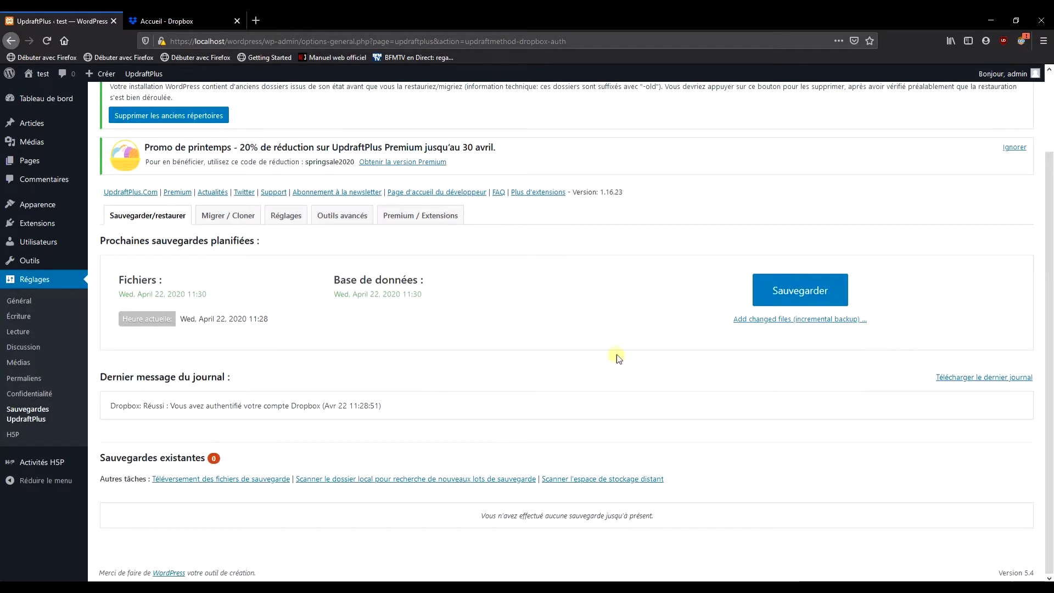
pyautogui.click(793, 294)
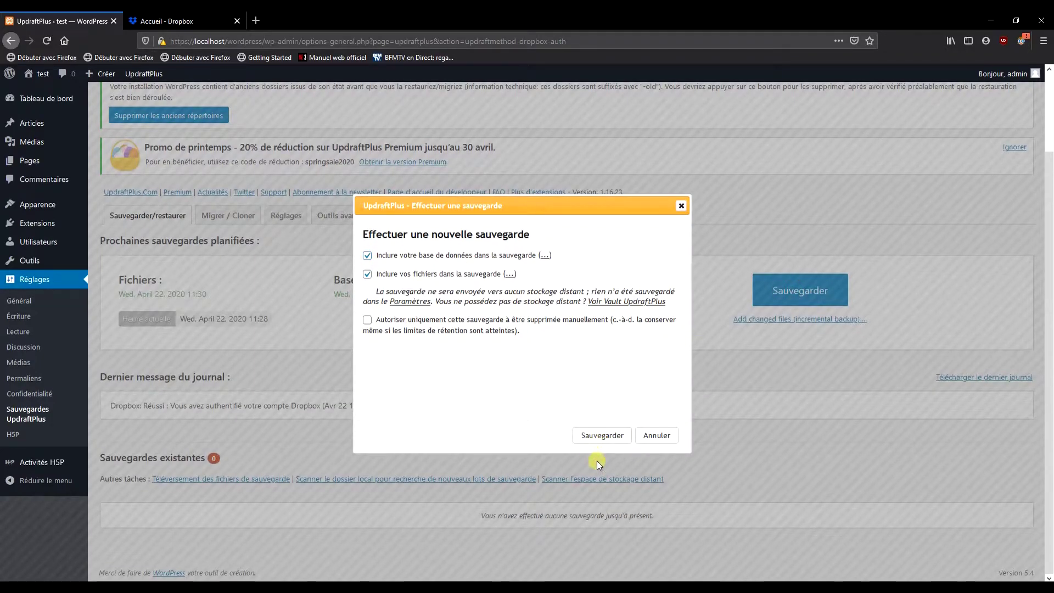
pyautogui.click(653, 434)
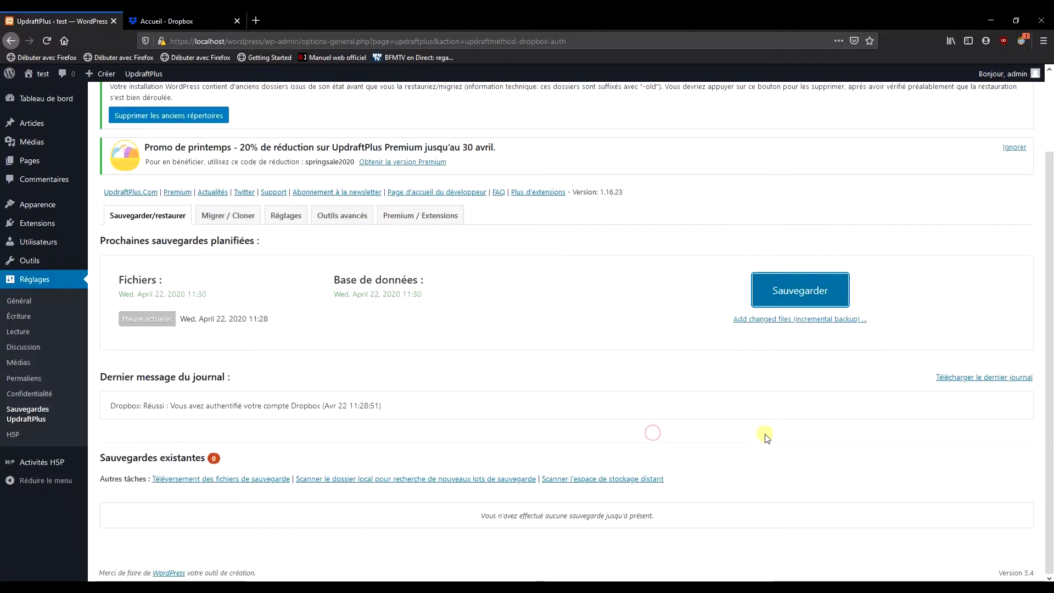
pyautogui.click(808, 299)
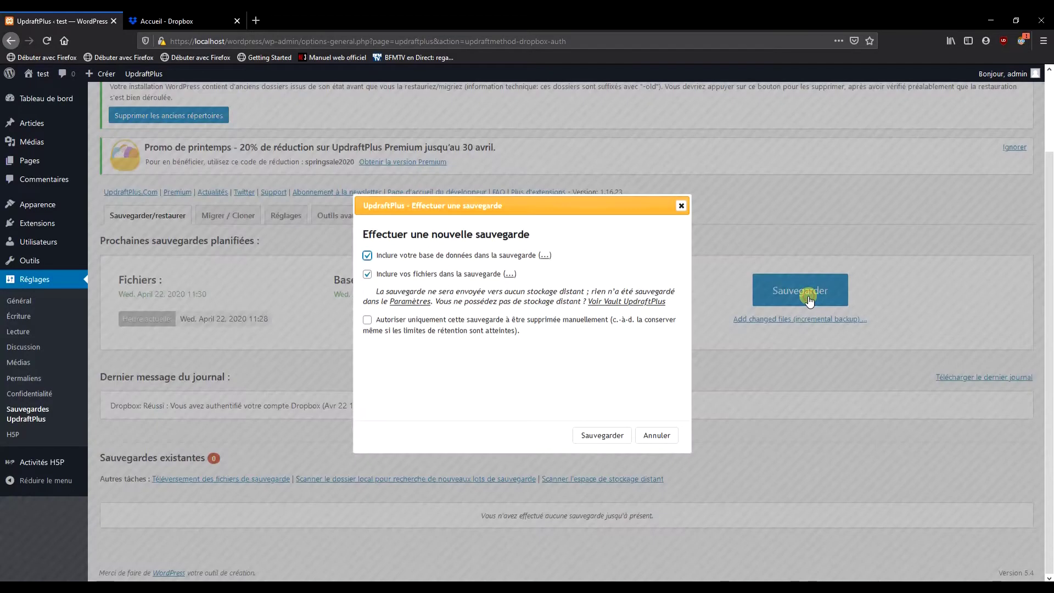
pyautogui.click(612, 435)
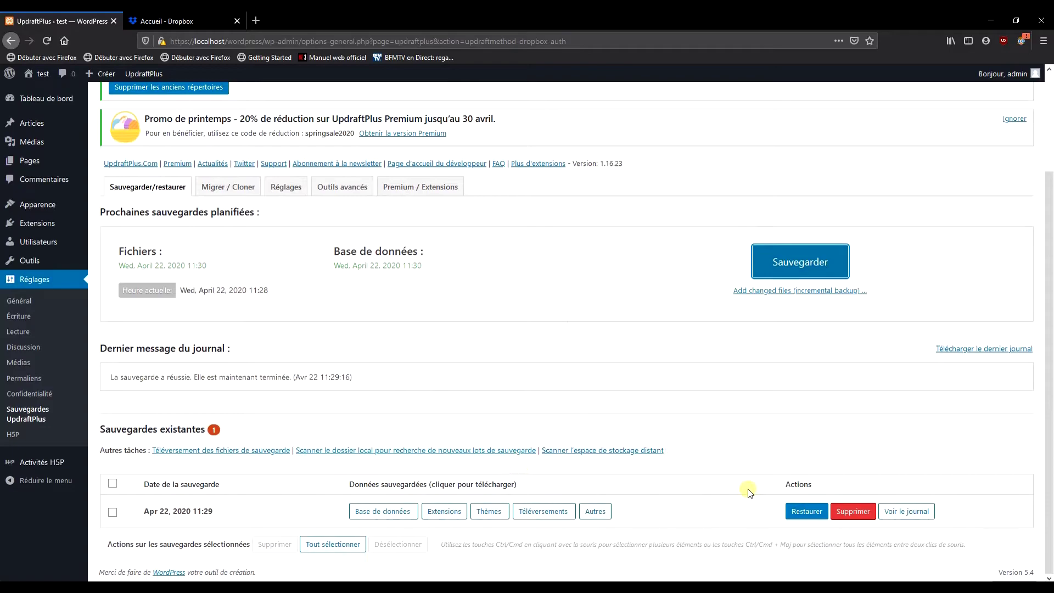
# Show the download options for the database part of the Apr 22, 2020 11:29 backup
pyautogui.click(374, 514)
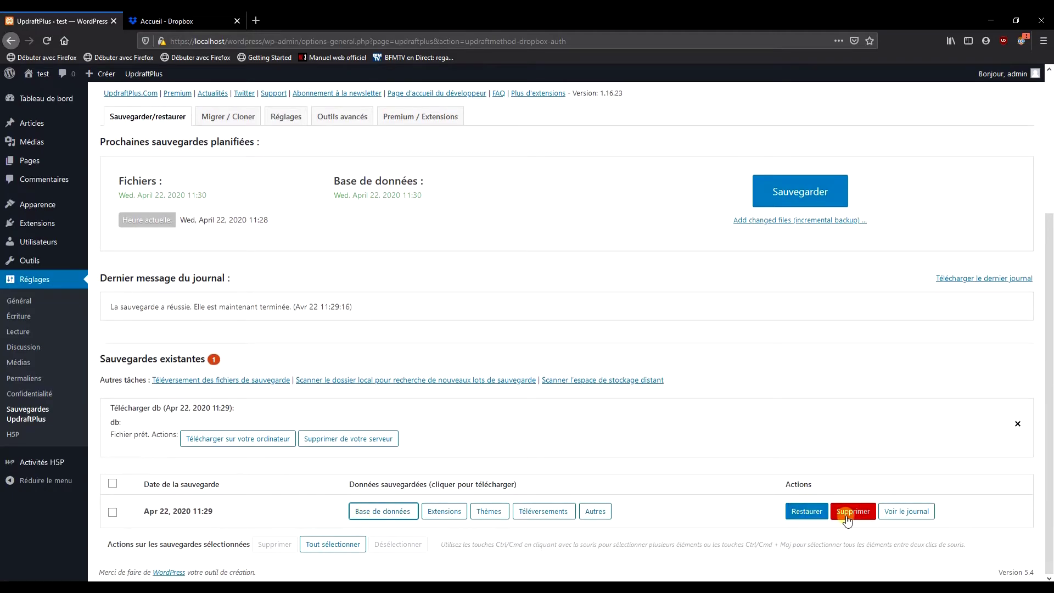
# Open the article "Bonjour tout le monde !" for editing and go through the editor's welcome guide until it closes
pyautogui.click(48, 123)
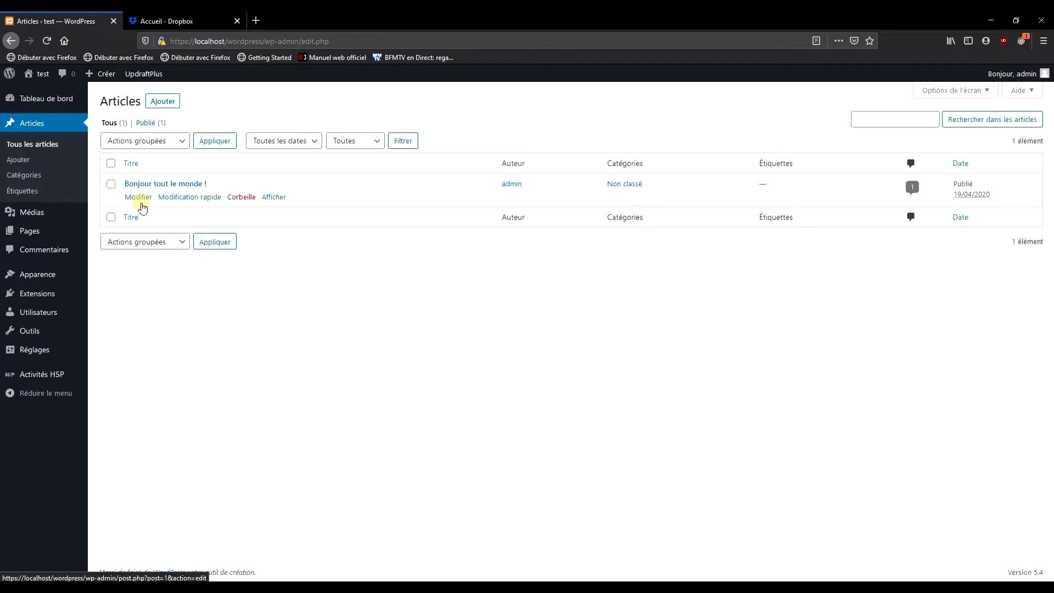
pyautogui.click(141, 196)
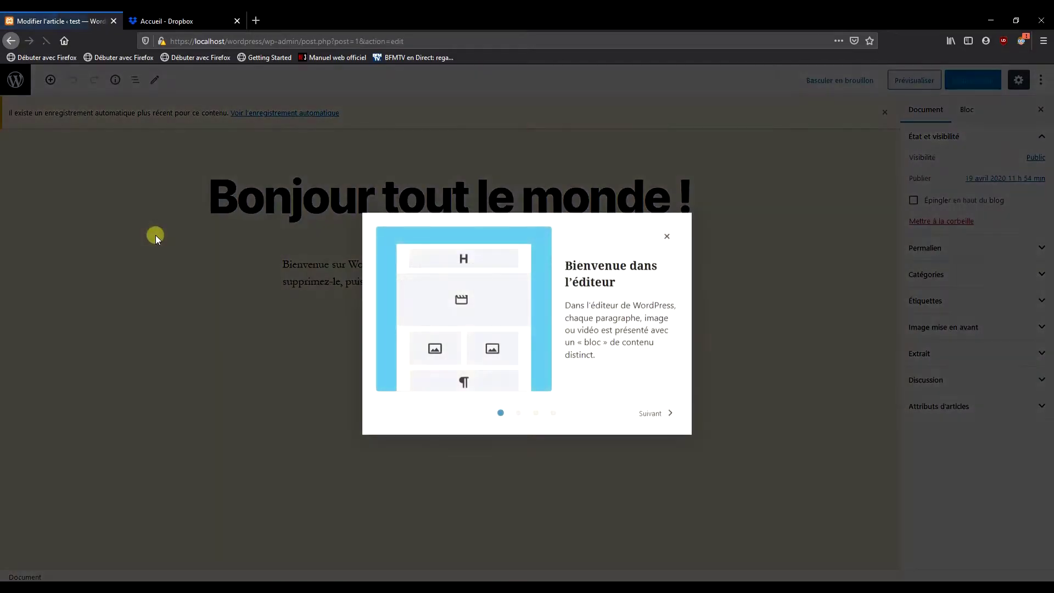
pyautogui.click(656, 413)
pyautogui.click(656, 412)
pyautogui.click(656, 413)
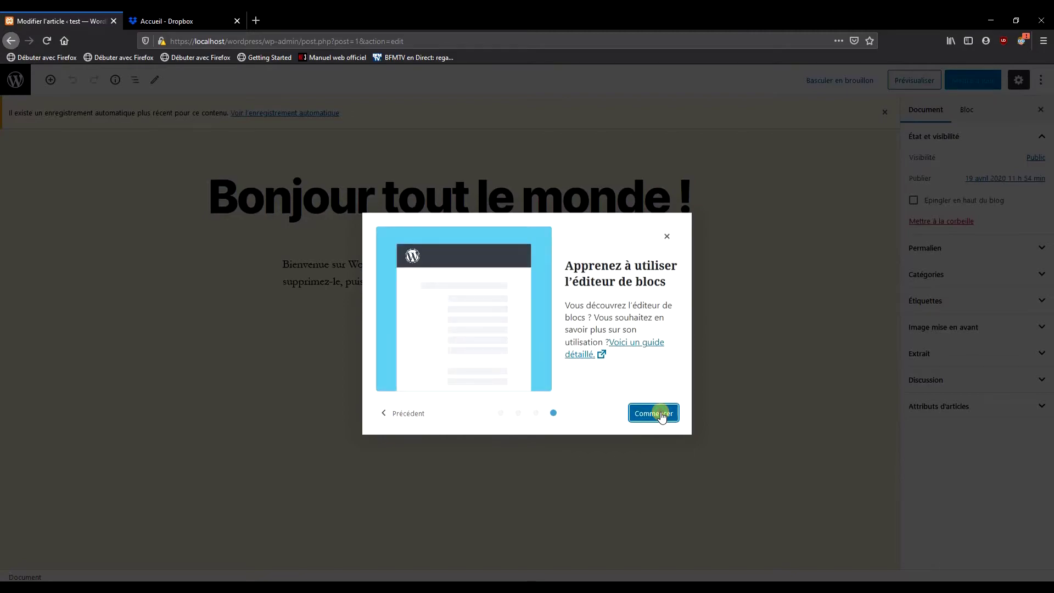
pyautogui.click(661, 413)
# Shorten the article's title to "Bonjour", update the published article and return to the article list
pyautogui.moveTo(689, 209); pyautogui.dragTo(387, 200)
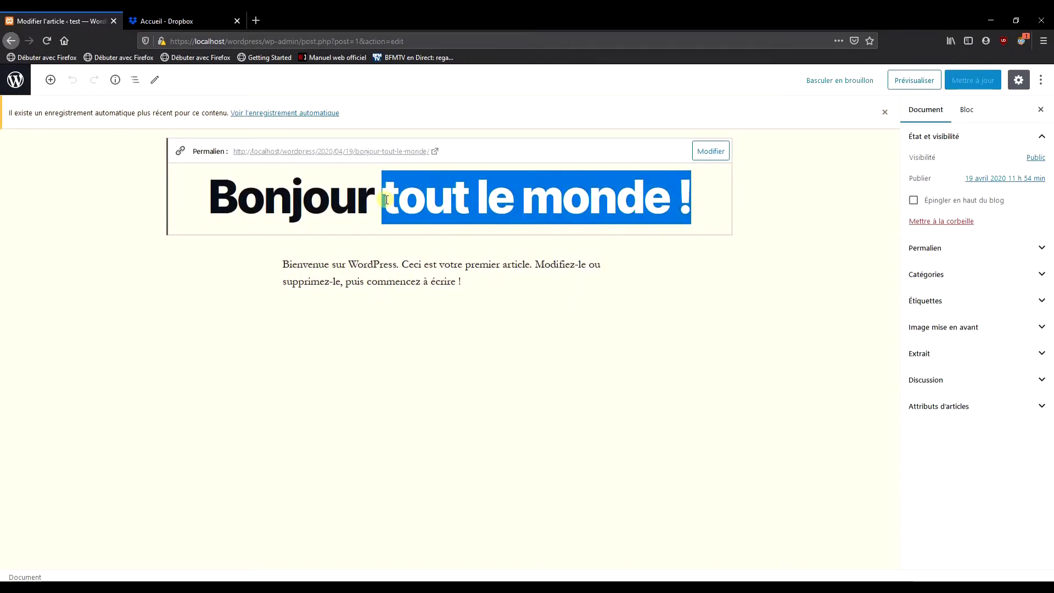
pyautogui.press('BackSpace')
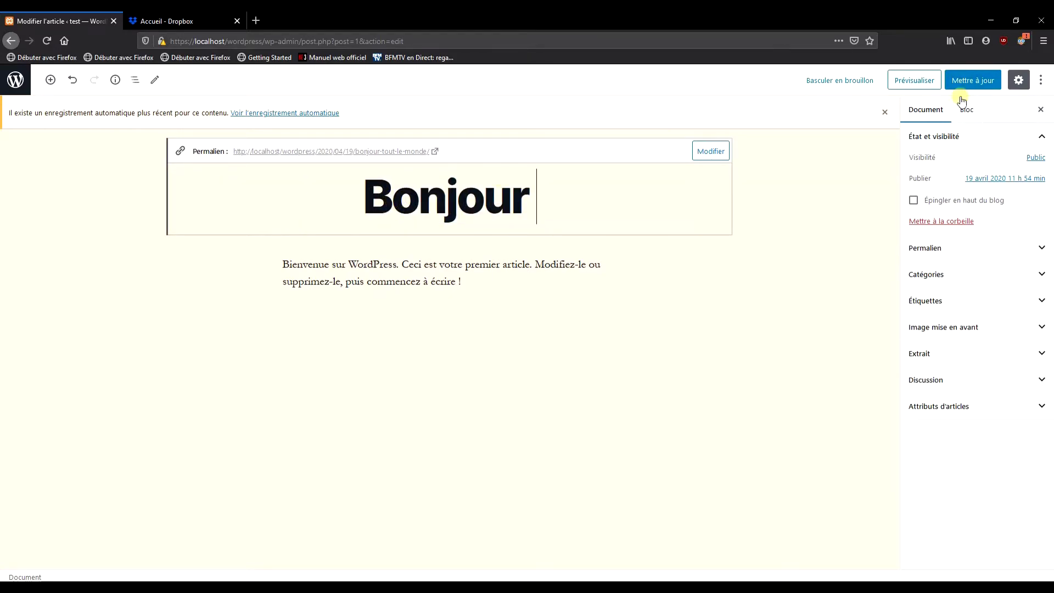
pyautogui.click(992, 79)
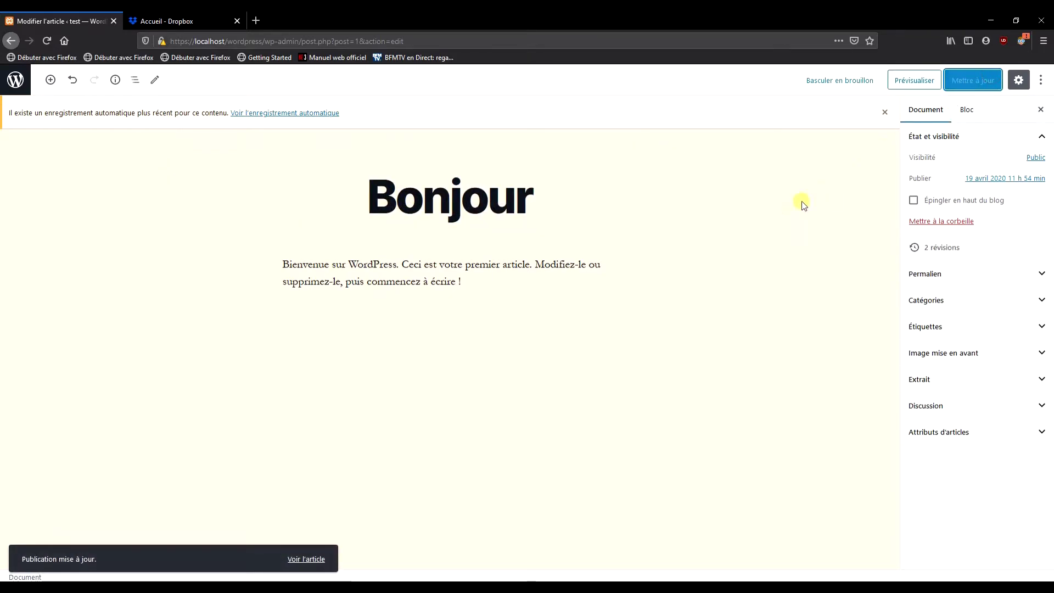
pyautogui.click(15, 80)
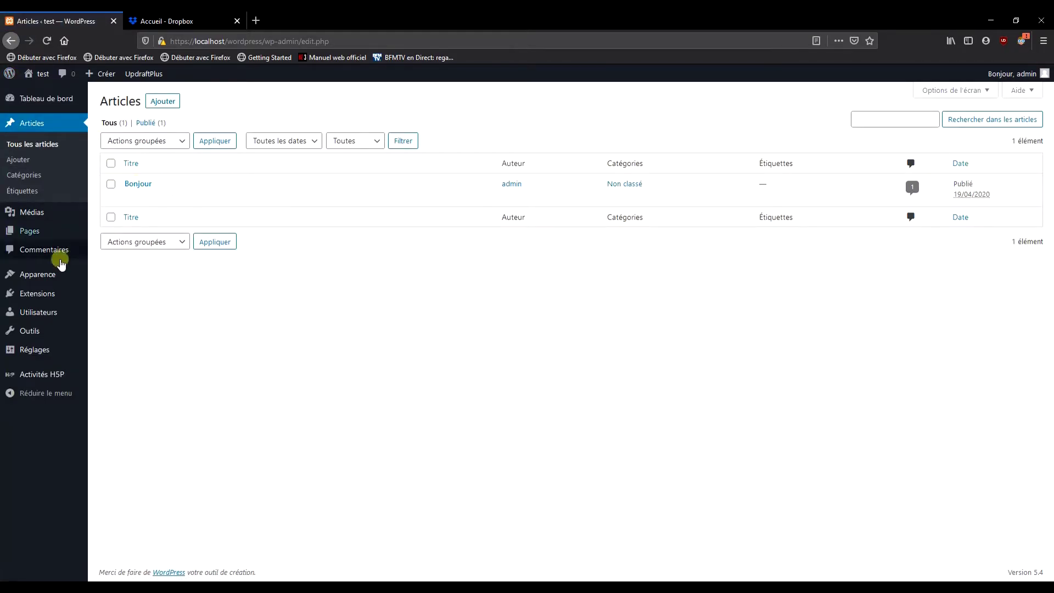
# Return to the UpdraftPlus backups page and dismiss the alert to reach the existing backups
pyautogui.moveTo(33, 351)
pyautogui.click(116, 463)
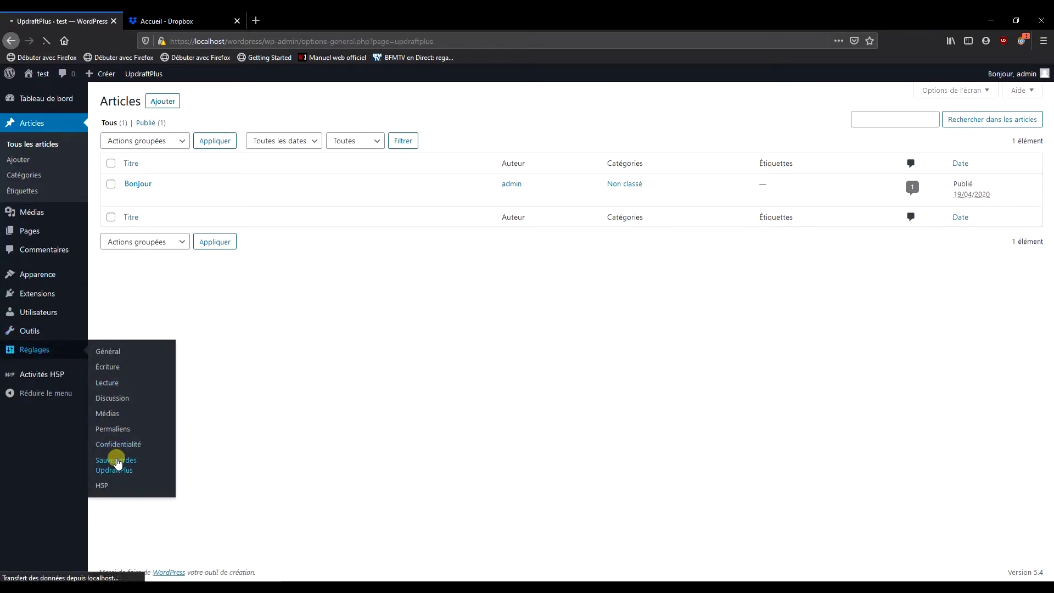
pyautogui.scroll(-2, 435, 397)
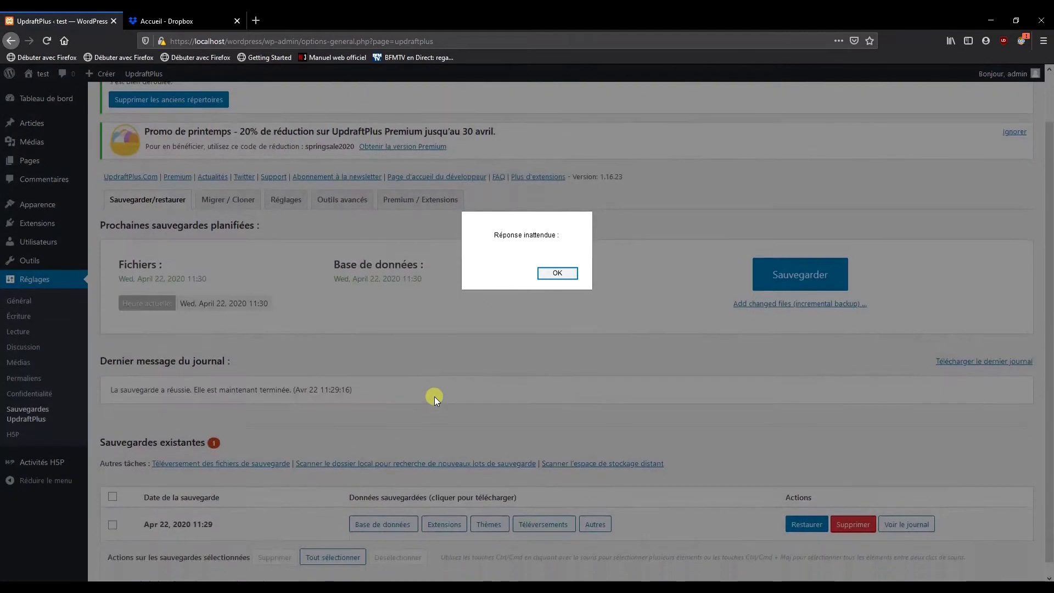
pyautogui.click(558, 274)
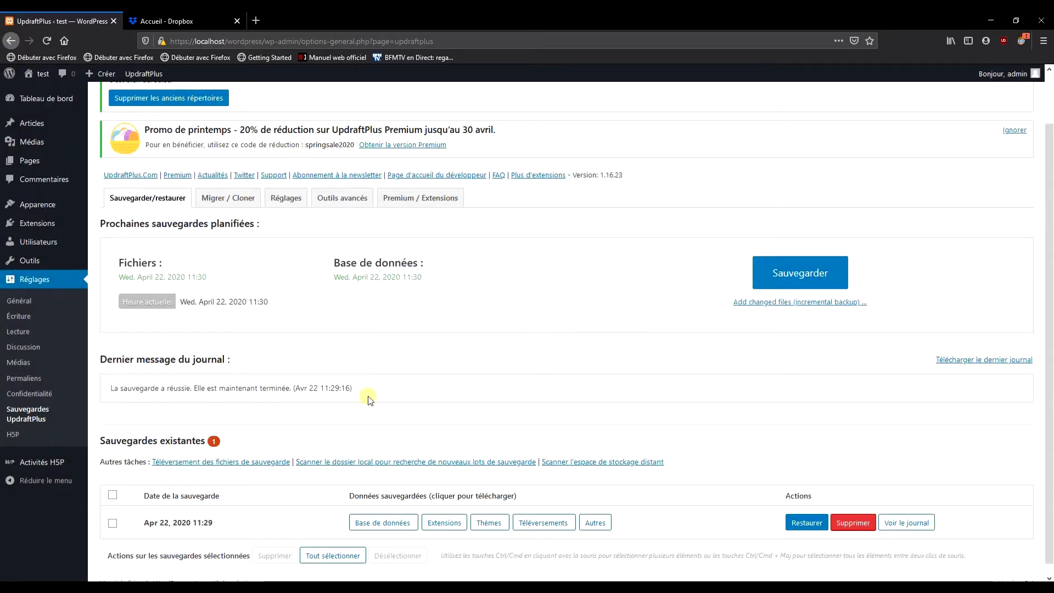
pyautogui.scroll(-1, 368, 398)
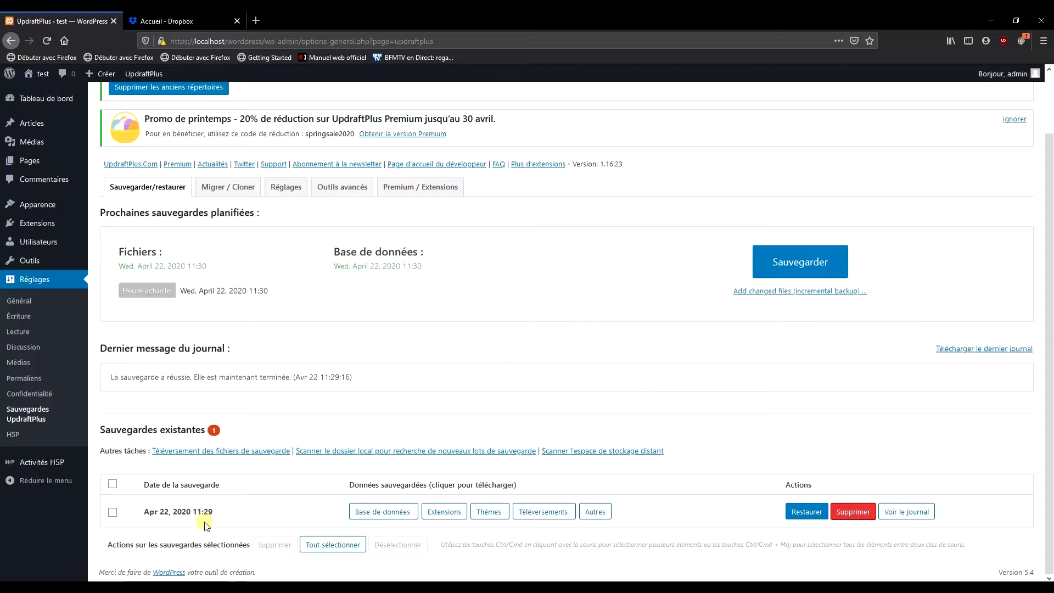
# Prepare the backup's database file, start downloading it to the computer, and cancel the save dialog
pyautogui.click(403, 514)
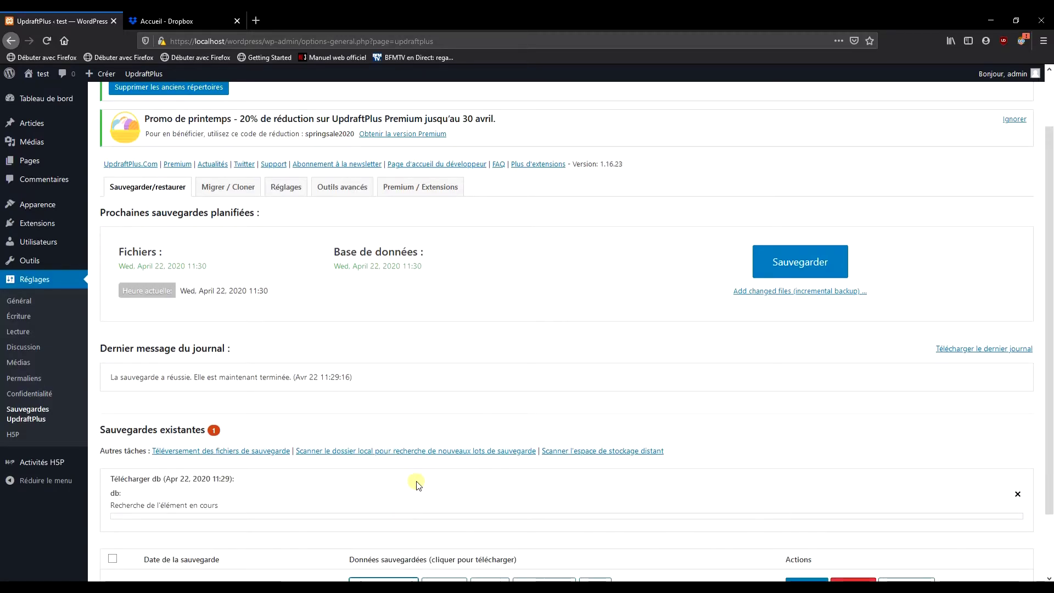
pyautogui.scroll(-2, 560, 392)
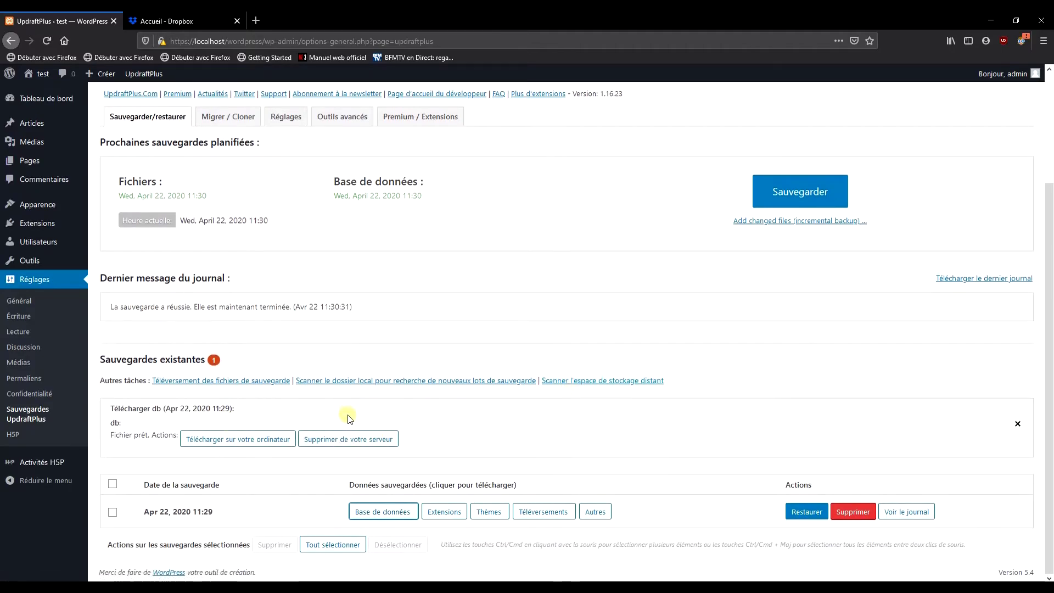
pyautogui.click(248, 439)
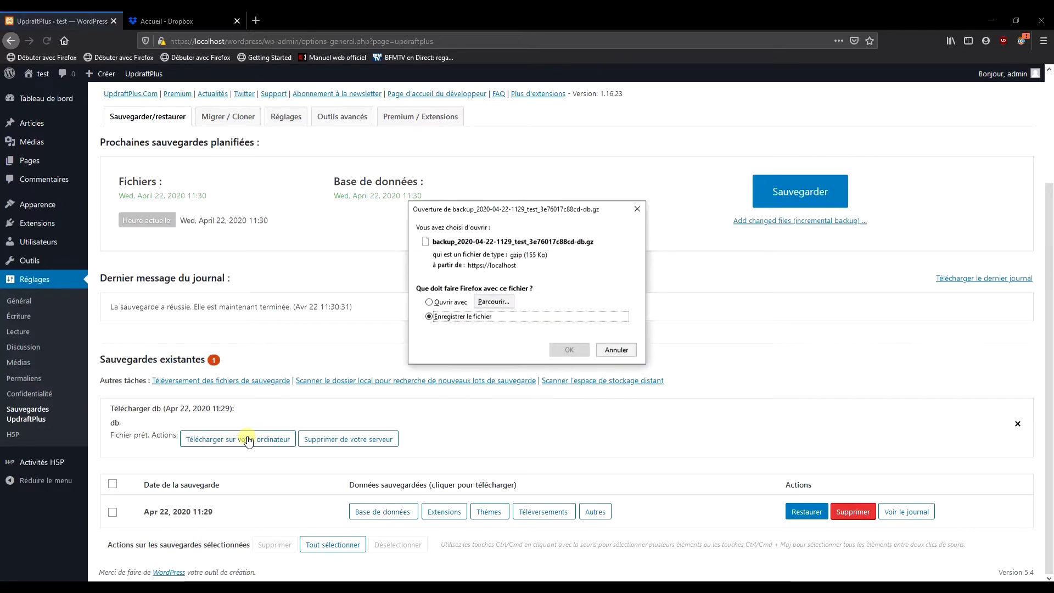
pyautogui.click(629, 352)
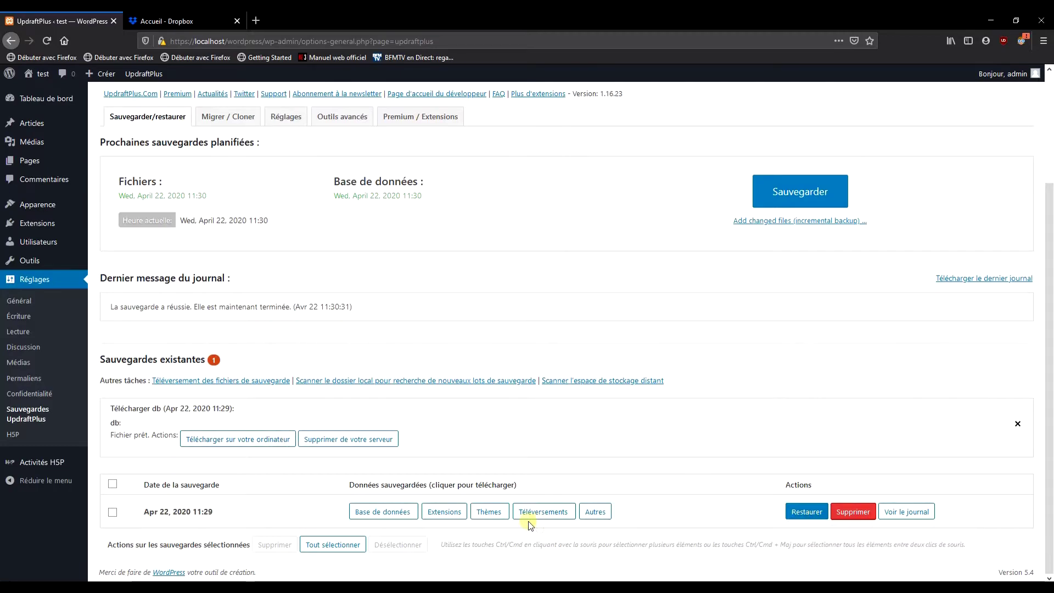
# Prepare the backup's extensions file for download, then request the database file again with the save option and cancel
pyautogui.click(446, 511)
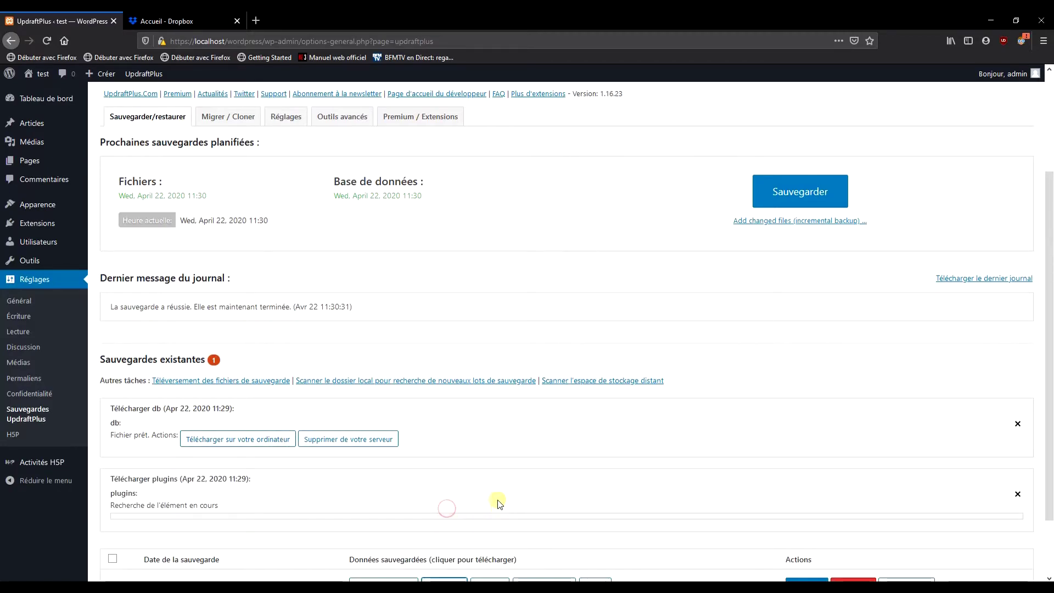
pyautogui.scroll(-2, 496, 494)
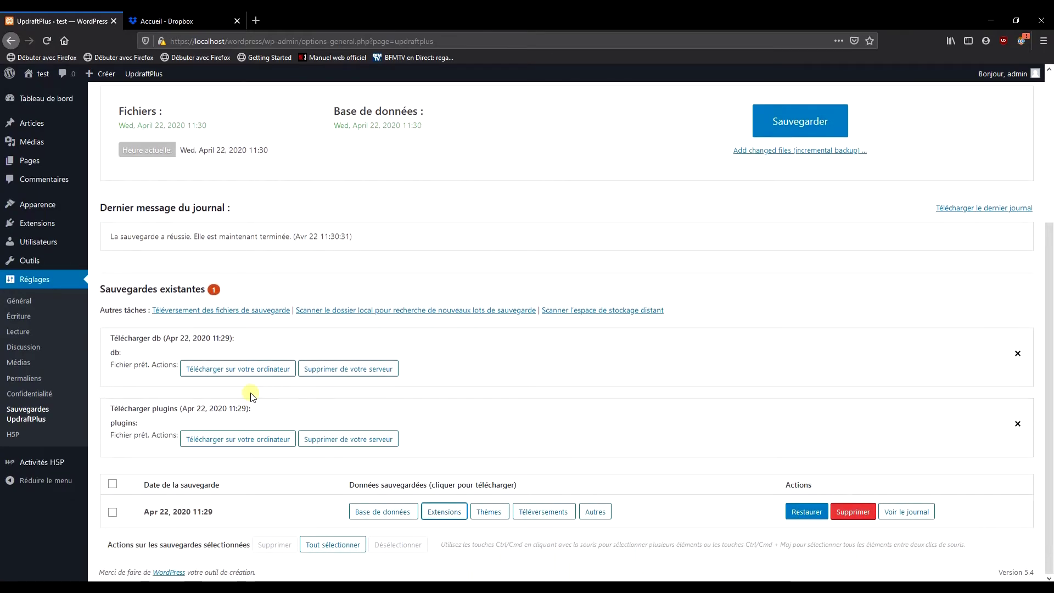
pyautogui.click(219, 369)
pyautogui.click(429, 317)
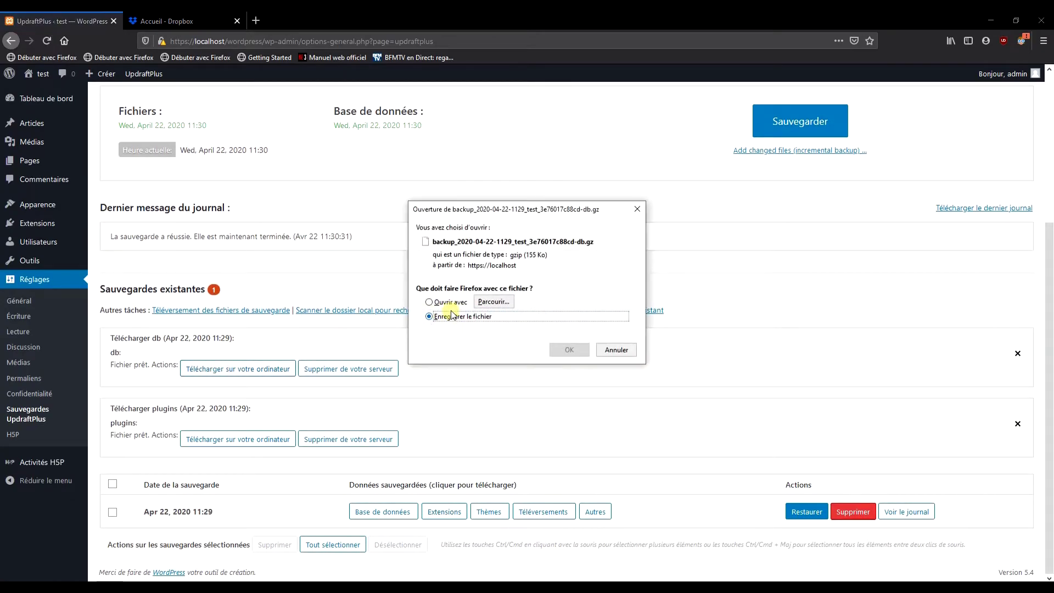
pyautogui.click(628, 354)
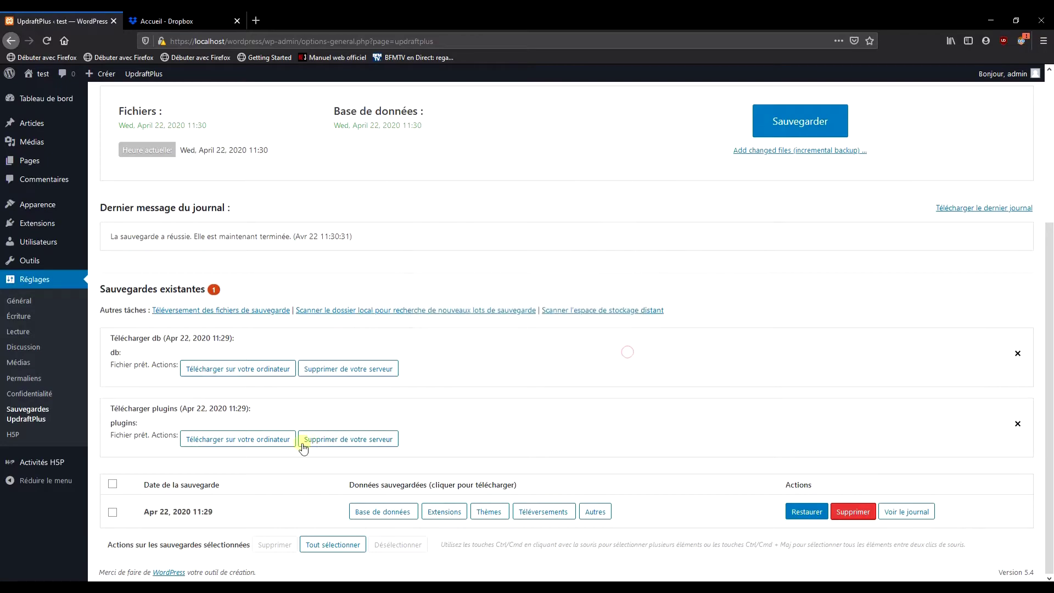
# Restore only the database component from the Apr 22, 2020 11:29 backup
pyautogui.click(805, 512)
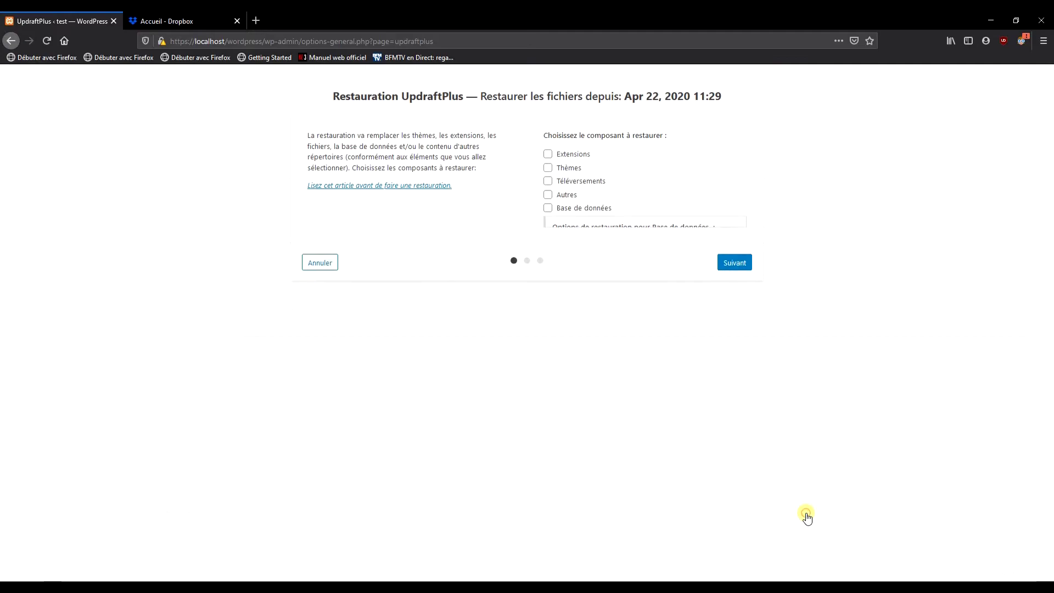
pyautogui.click(569, 210)
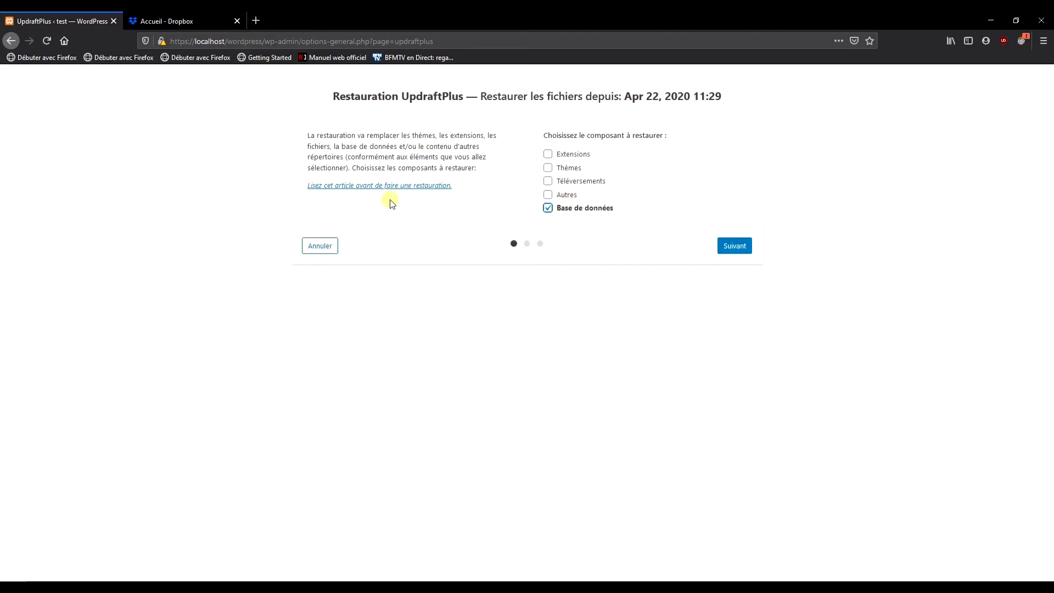
pyautogui.click(732, 247)
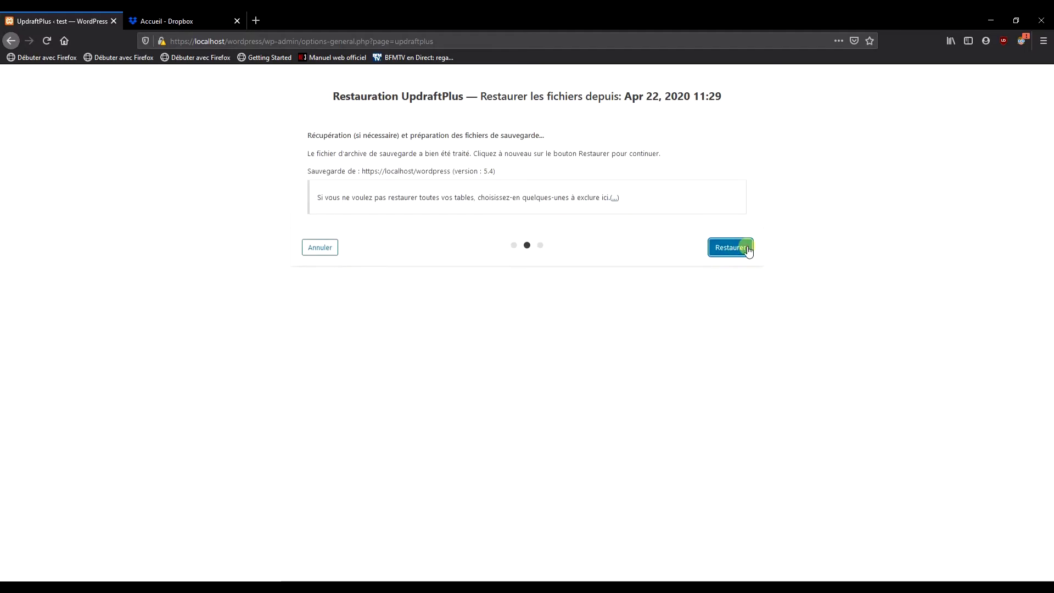
pyautogui.click(747, 247)
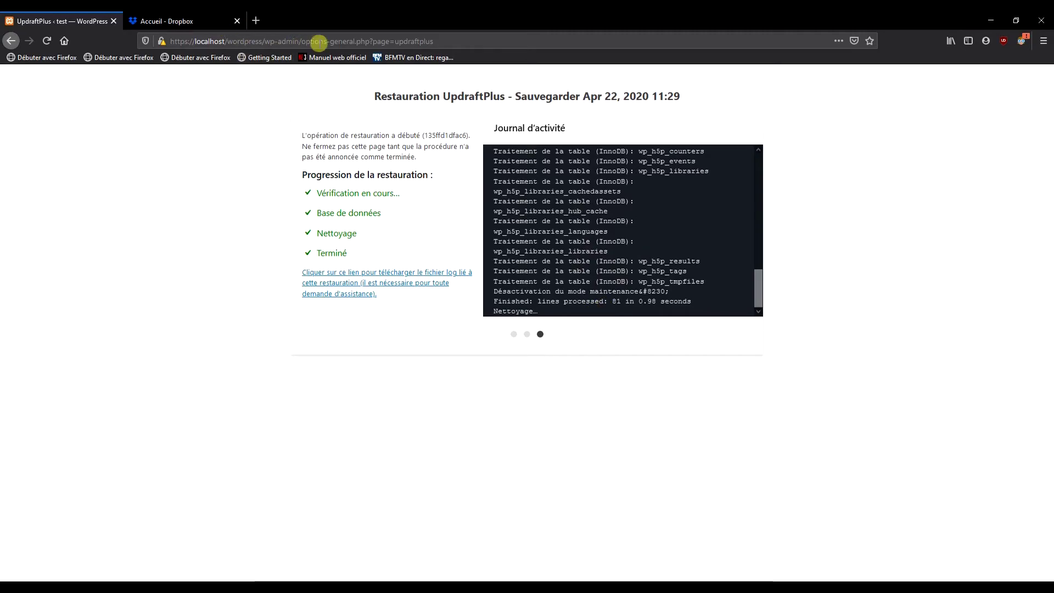
# Go back to the site's wp-admin address and open the article list to check the restored article title
pyautogui.moveTo(301, 42); pyautogui.dragTo(434, 41)
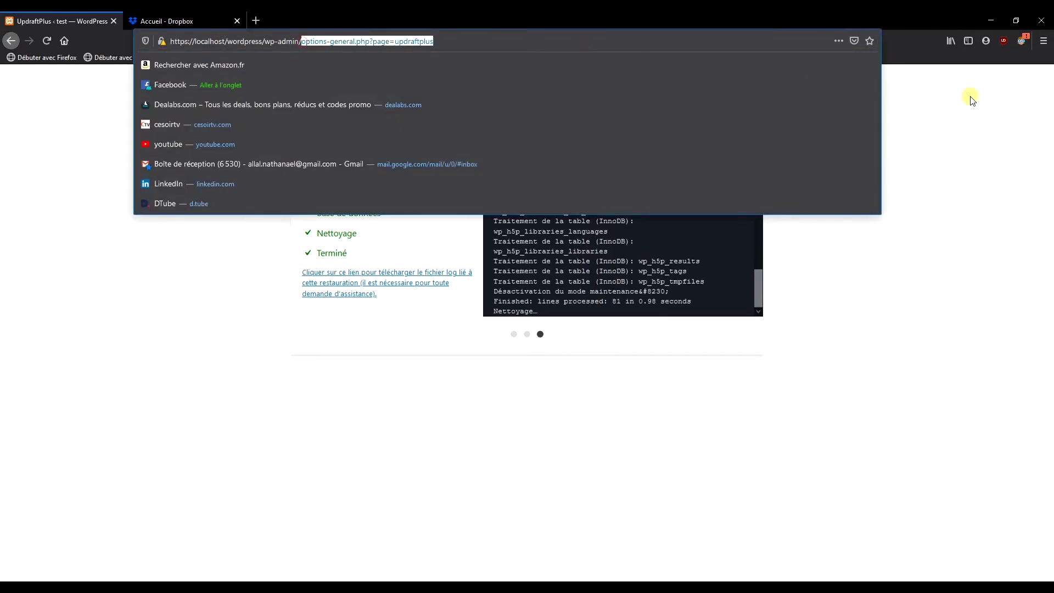
pyautogui.press('BackSpace')
pyautogui.press('Return')
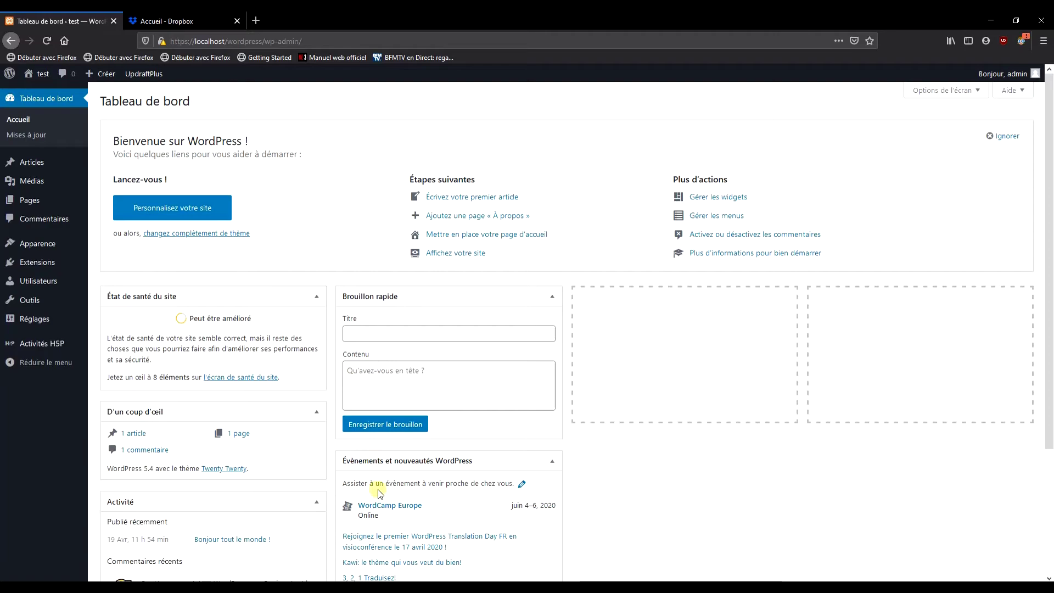
pyautogui.click(28, 171)
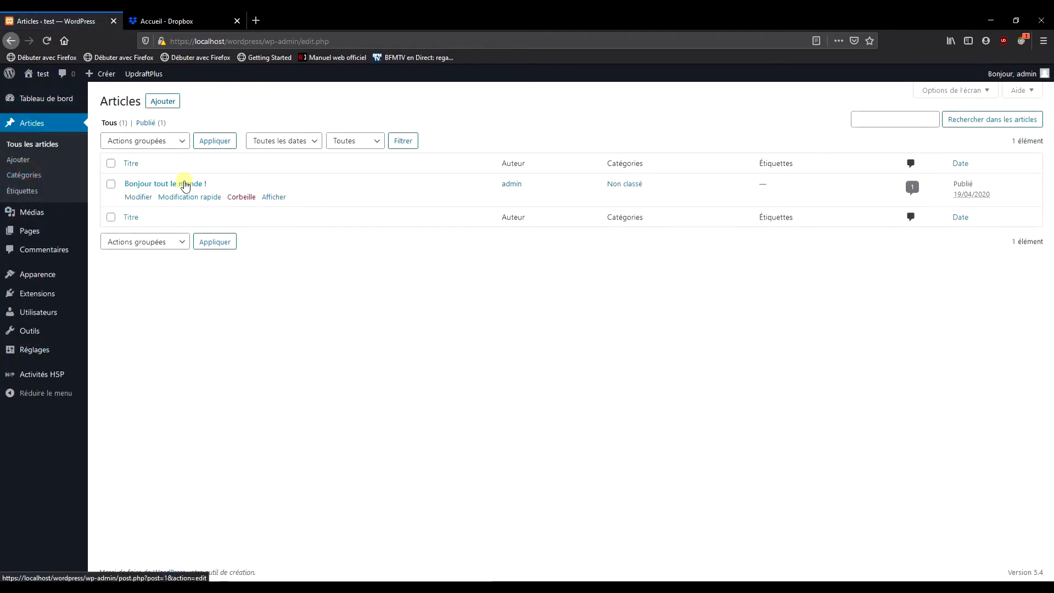